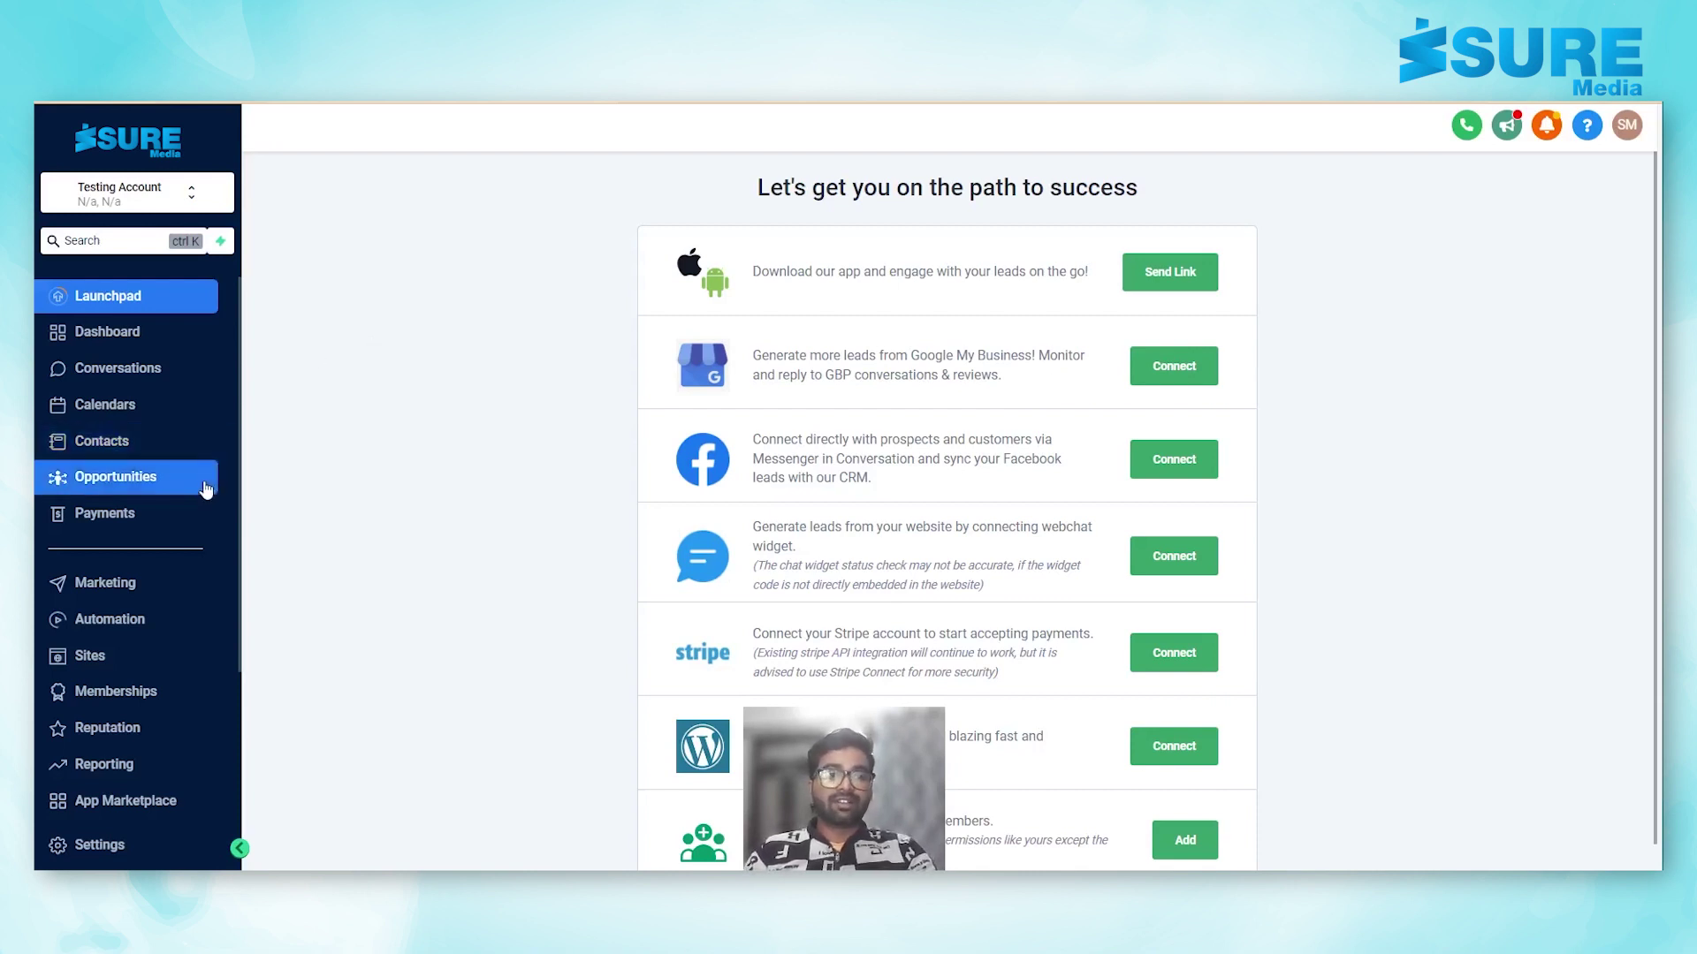
Go to Payments > Invoices > Templates to reach the empty Invoice Templates page.
{"action": "left_click", "coordinate": [142, 510]}
{"action": "mouse_move", "coordinate": [385, 169]}
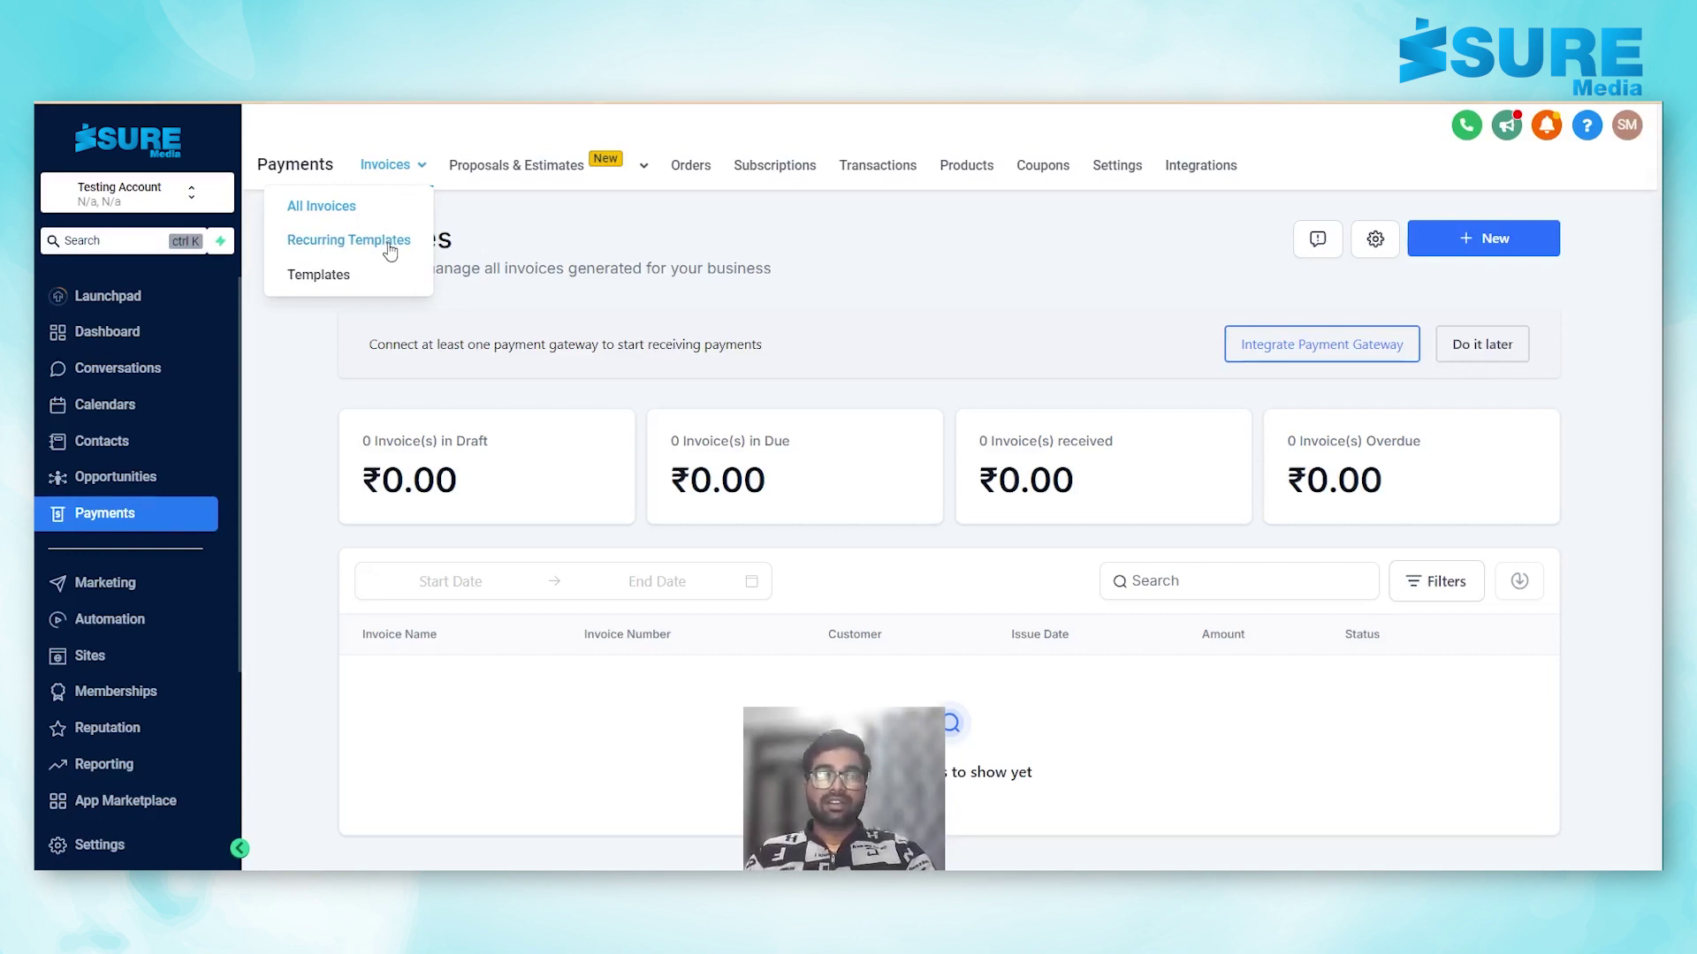
{"action": "left_click", "coordinate": [312, 281]}
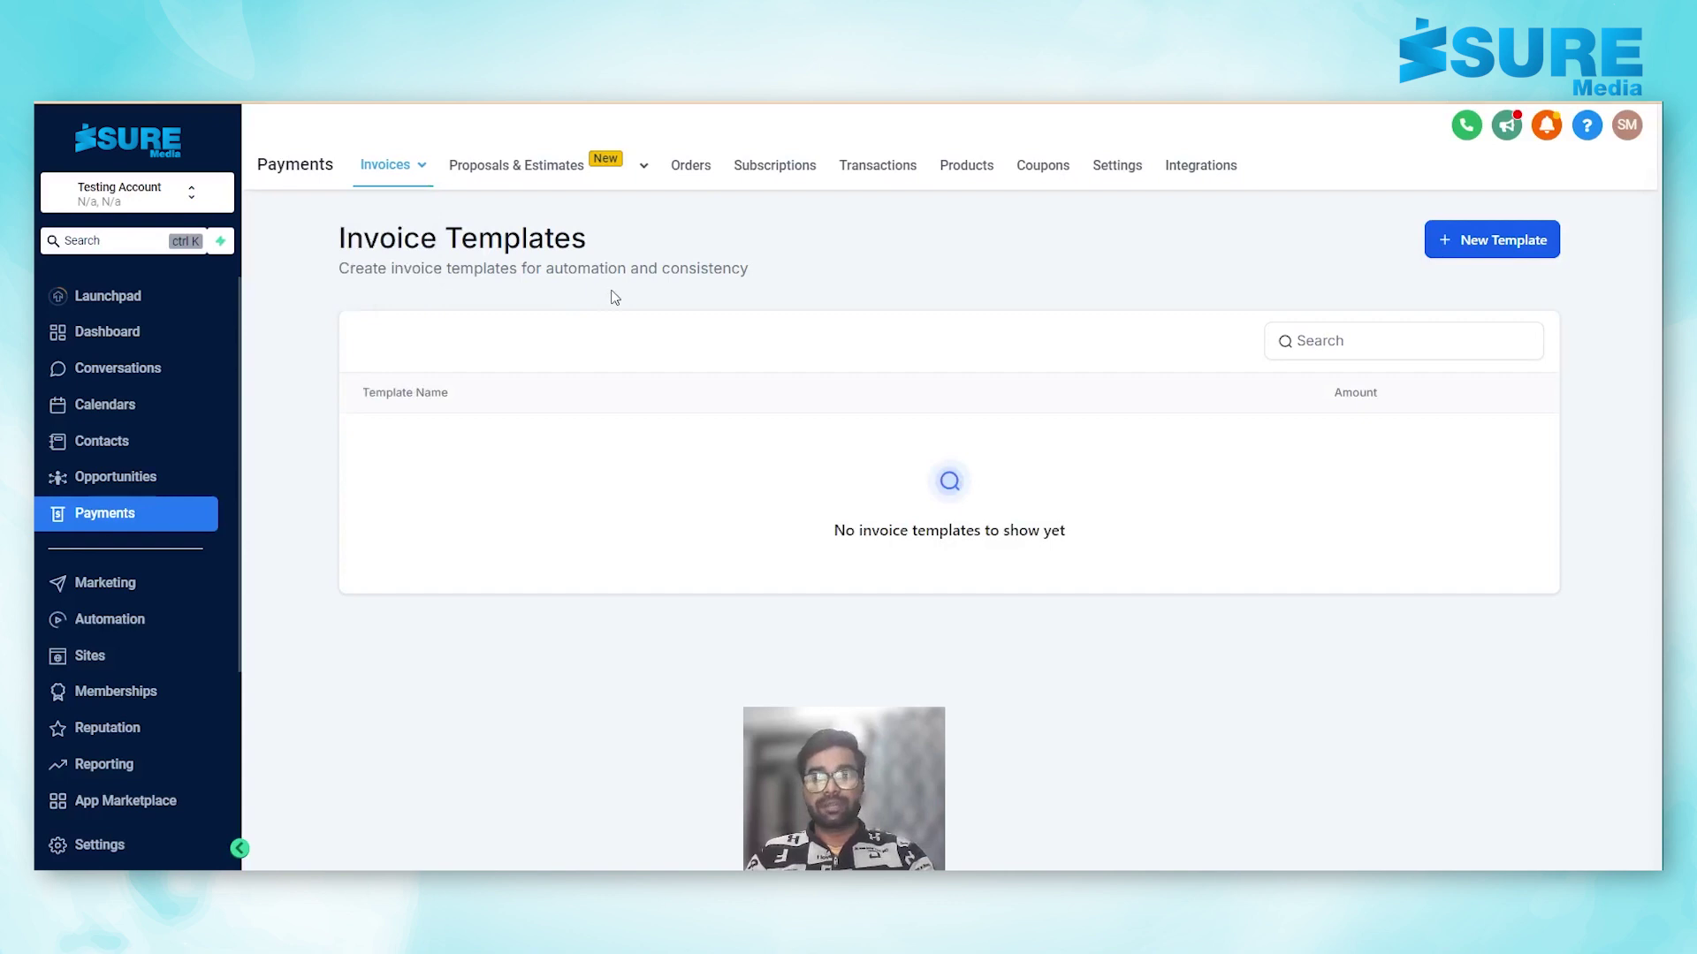
Start a new invoice template and insert the sure media.webp logo from the media library.
{"action": "left_click", "coordinate": [1496, 242]}
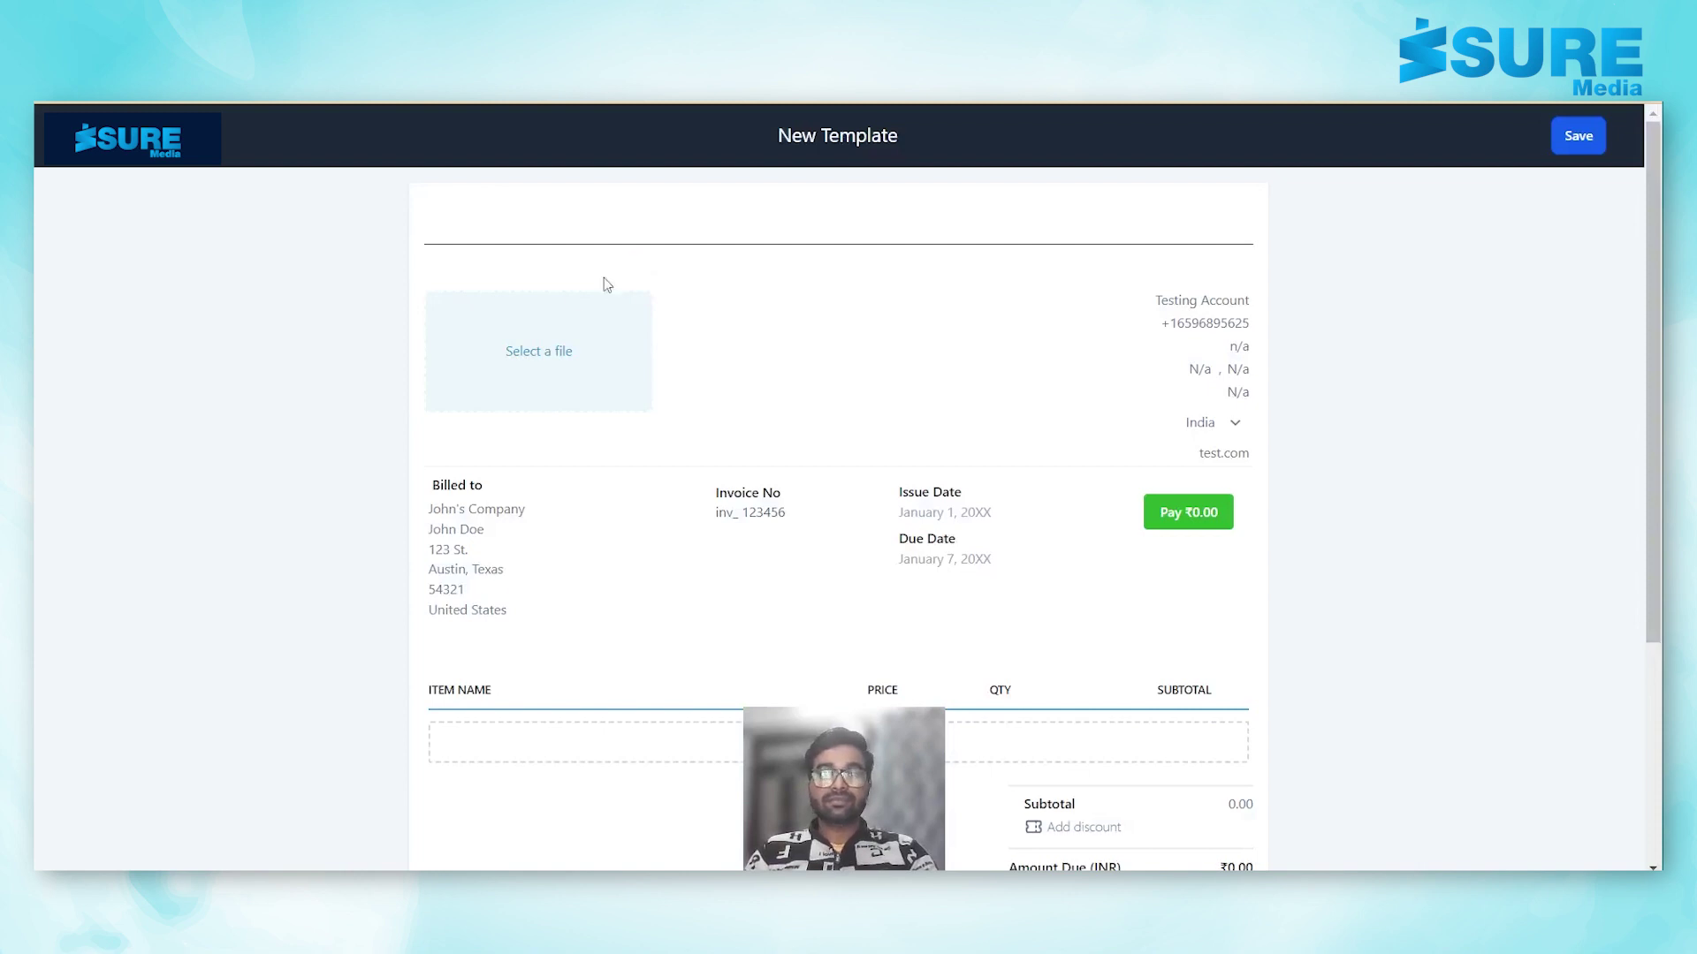
{"action": "left_click", "coordinate": [545, 362]}
{"action": "left_click", "coordinate": [181, 435]}
Inspect the template's editable phone, address and country fields.
{"action": "double_click", "coordinate": [1215, 323]}
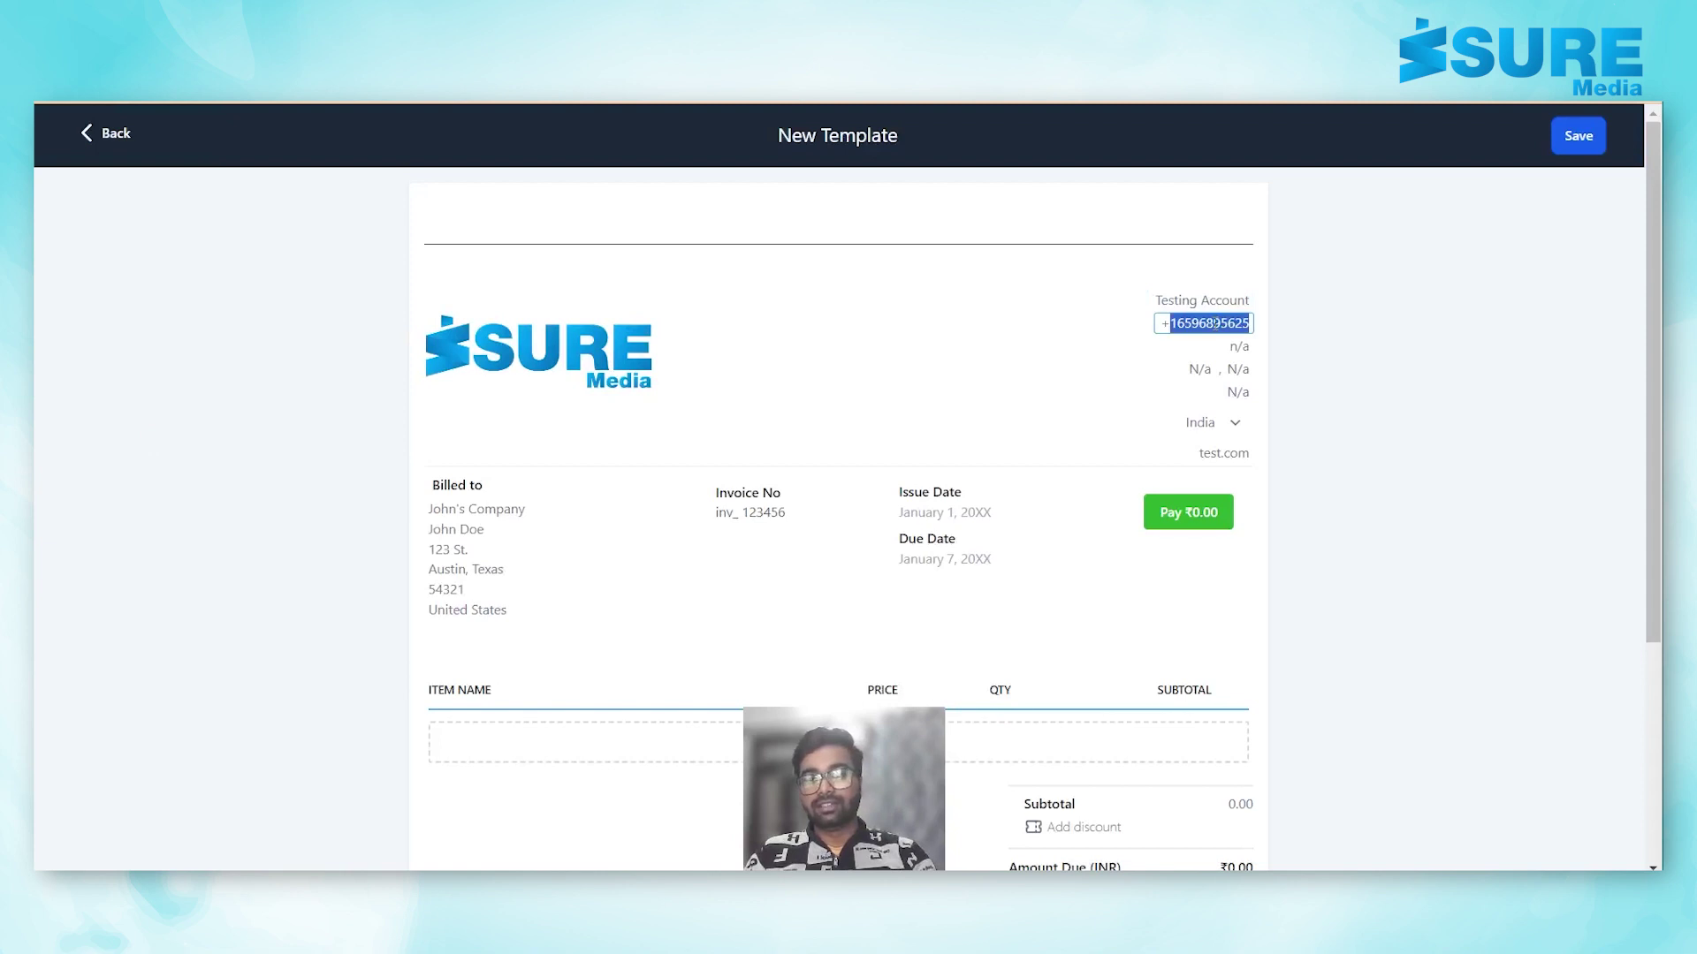
{"action": "left_click", "coordinate": [1229, 348]}
{"action": "double_click", "coordinate": [1237, 369]}
{"action": "left_click", "coordinate": [1234, 422]}
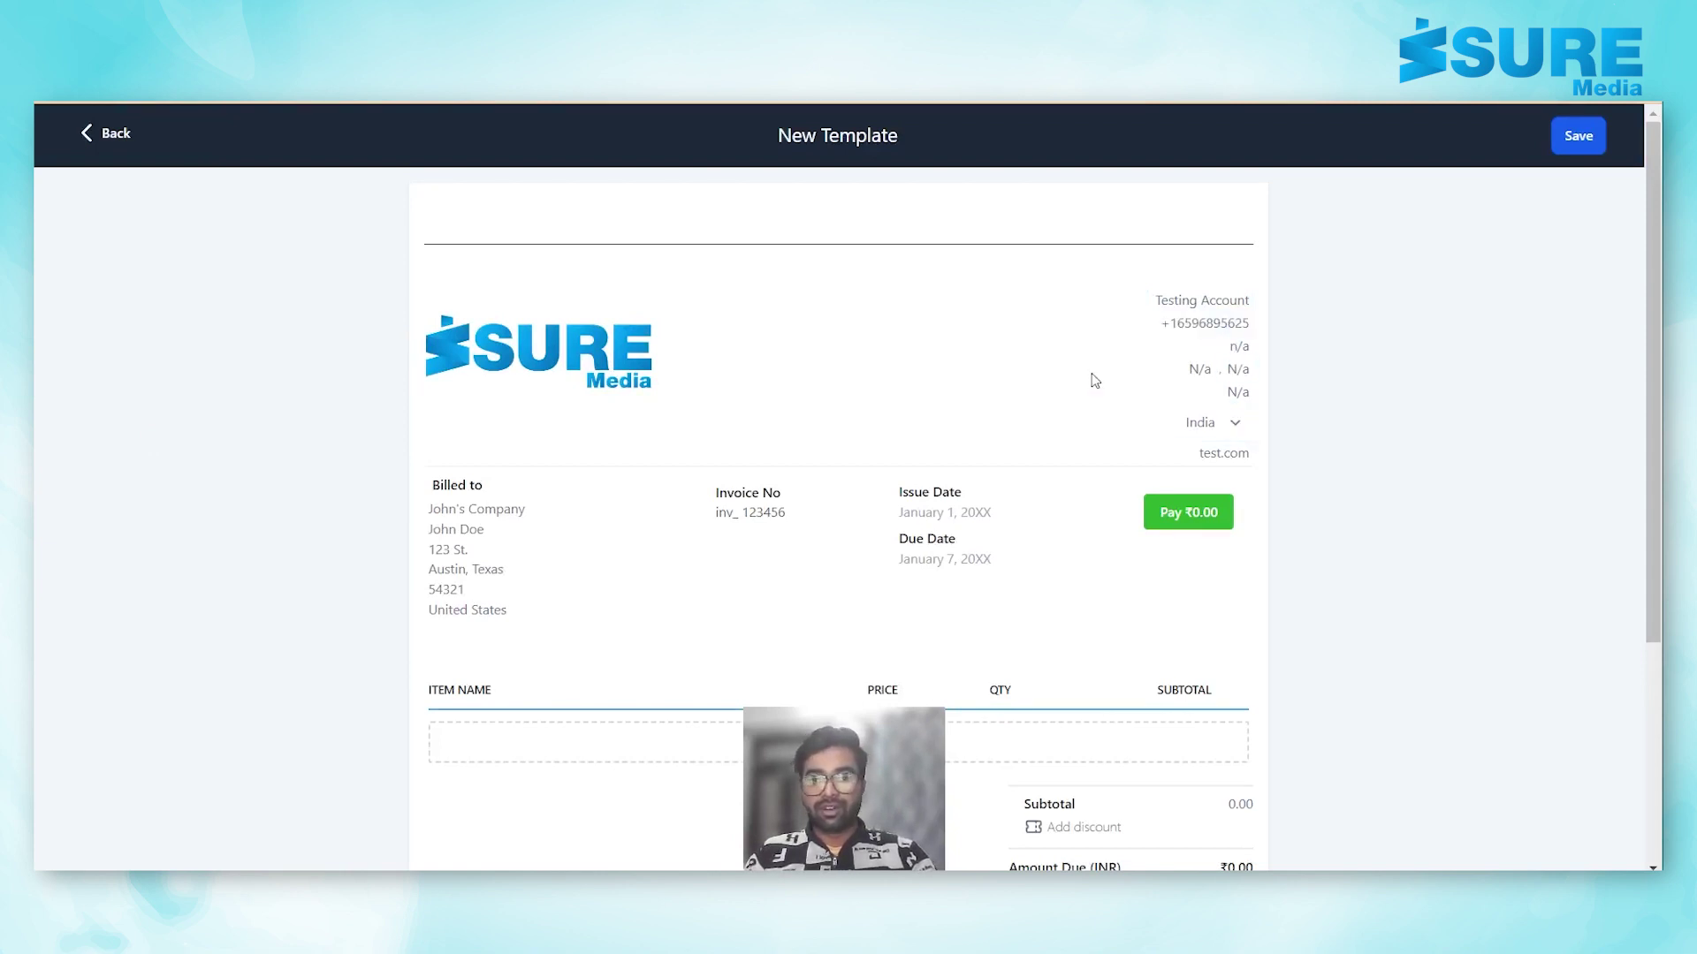
{"action": "scroll", "coordinate": [636, 386], "scroll_direction": "down", "scroll_amount": 1}
{"action": "left_click_drag", "start_coordinate": [387, 378], "coordinate": [1011, 481]}
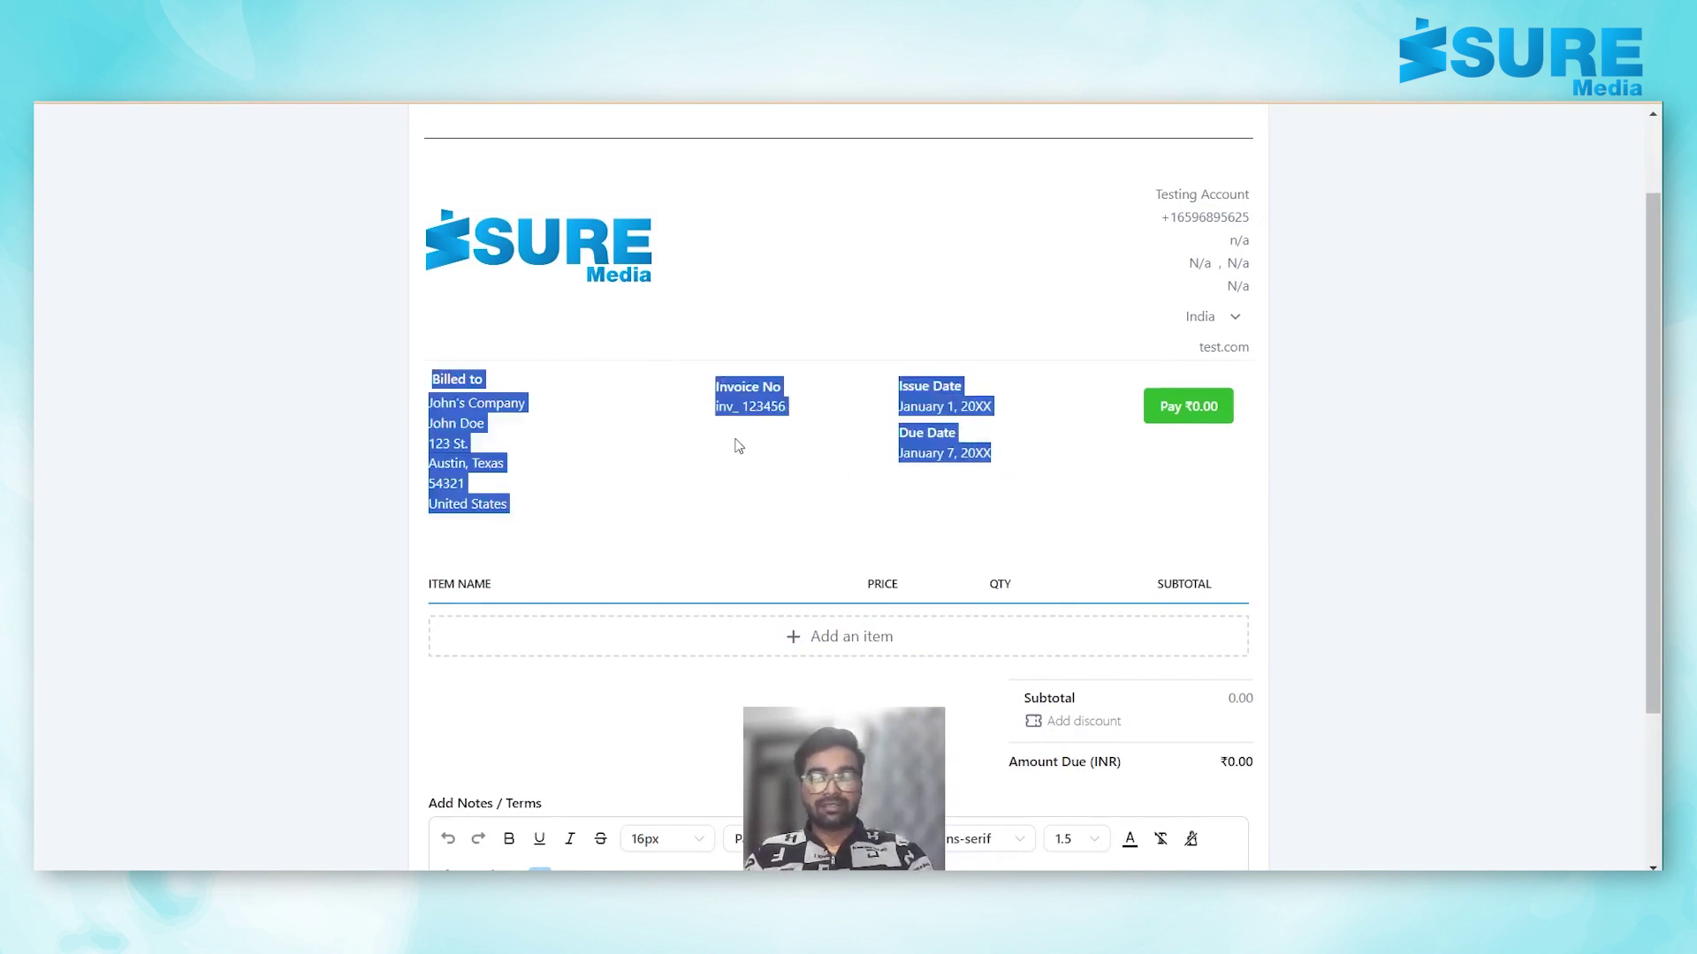
{"action": "left_click", "coordinate": [739, 467]}
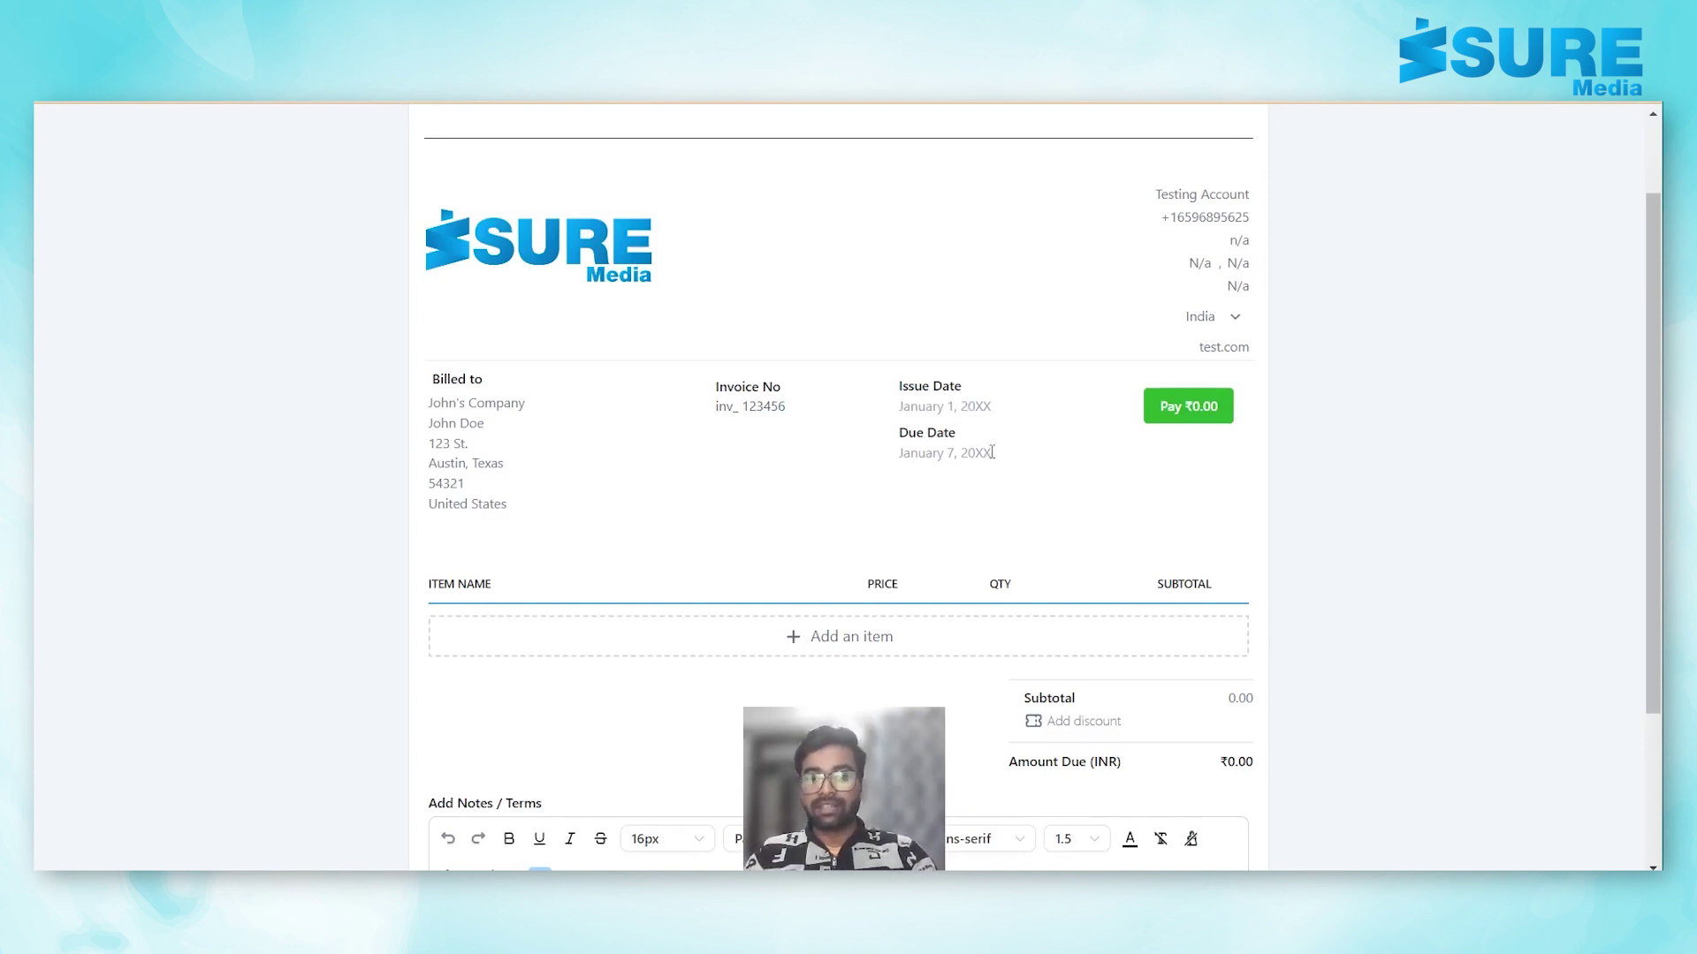
Add the 'testing' product and price as a ₹29,990 line item.
{"action": "scroll", "coordinate": [1040, 492], "scroll_direction": "down", "scroll_amount": 3}
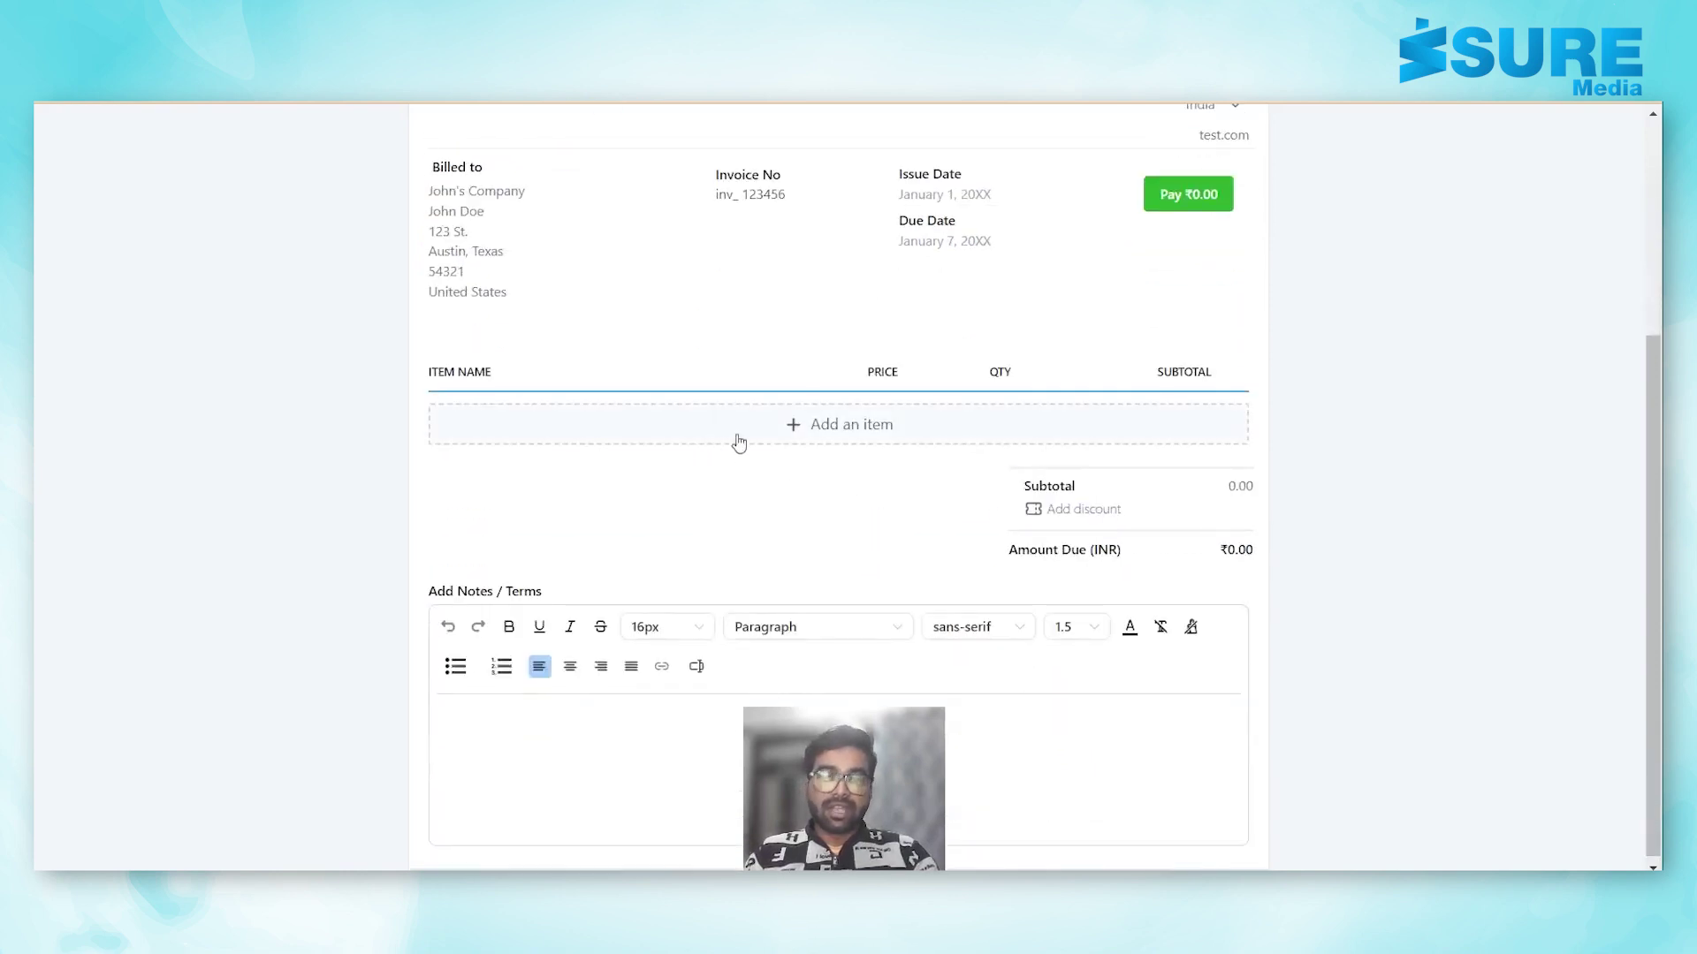
{"action": "left_click", "coordinate": [841, 428]}
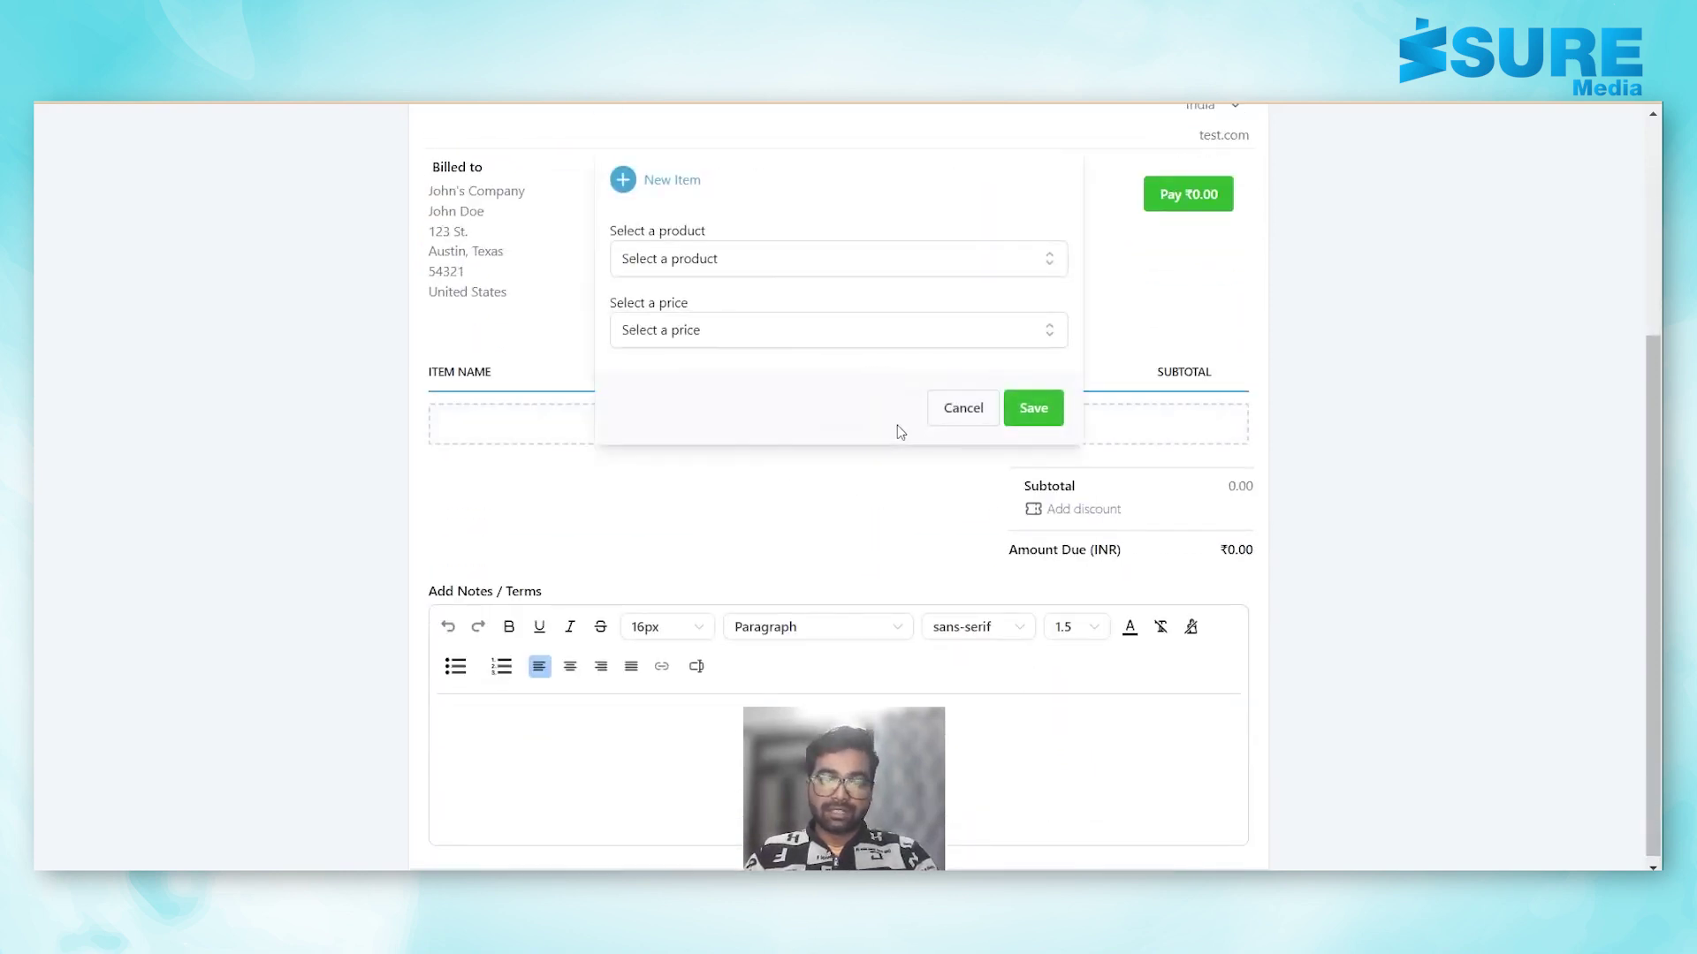
{"action": "left_click", "coordinate": [764, 262]}
{"action": "left_click", "coordinate": [745, 305]}
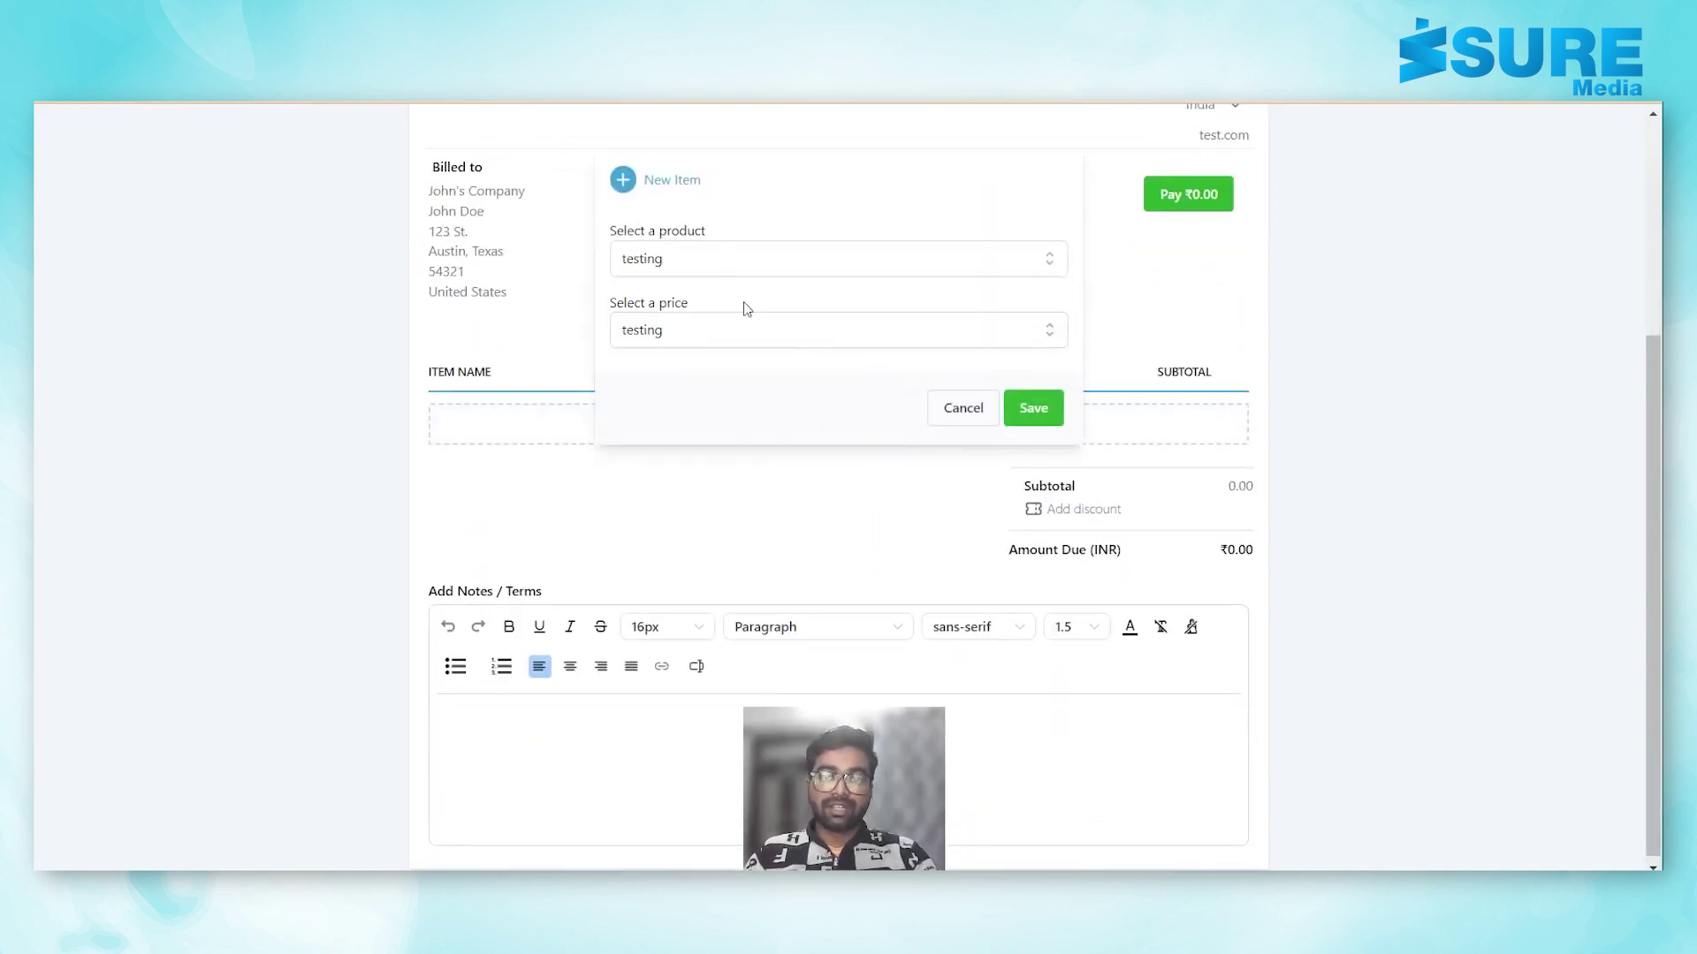
{"action": "left_click", "coordinate": [1032, 407]}
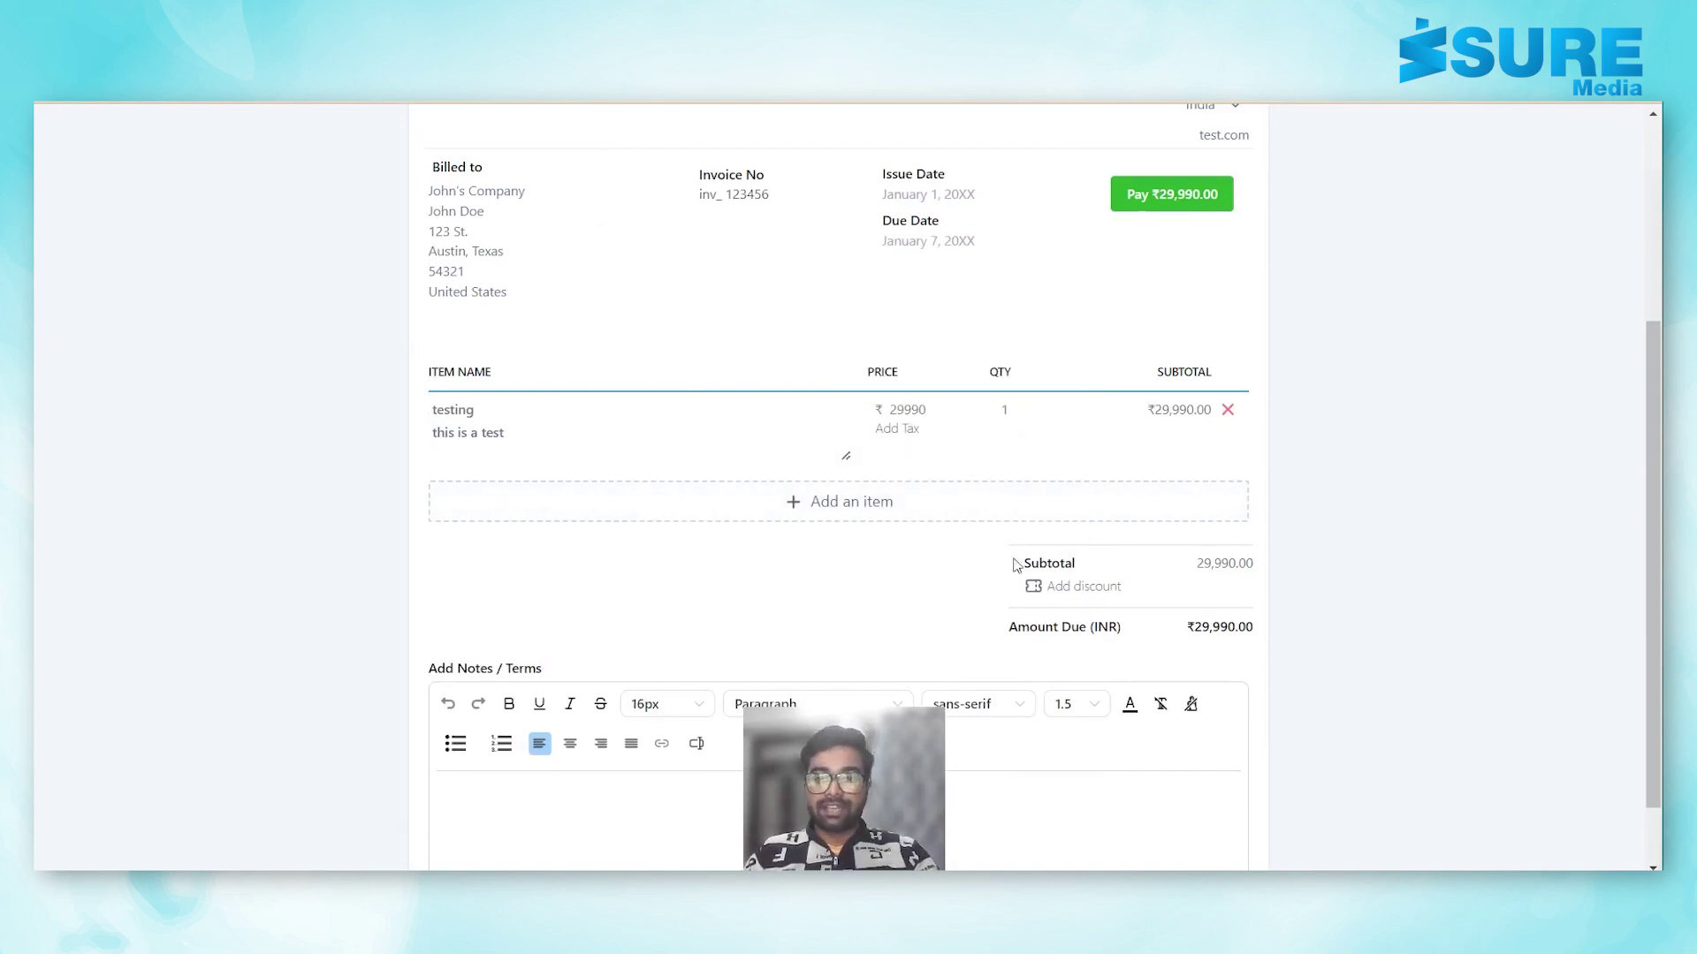
{"action": "scroll", "coordinate": [1092, 591], "scroll_direction": "down", "scroll_amount": 1}
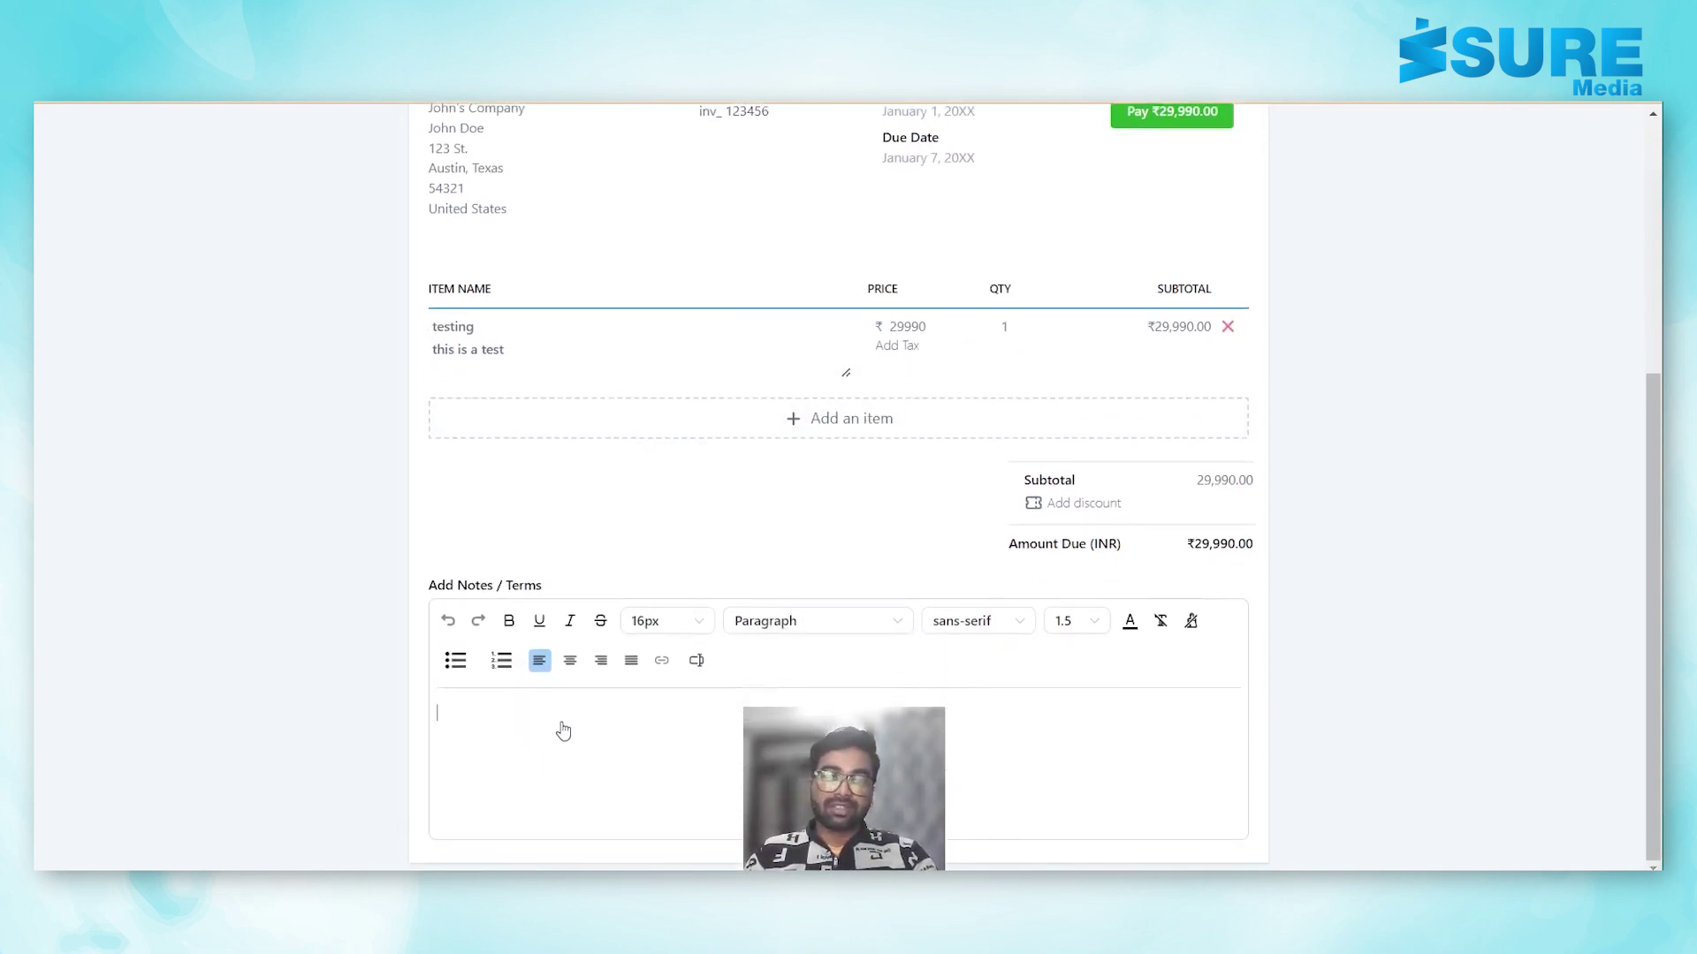
{"action": "scroll", "coordinate": [590, 716], "scroll_direction": "down", "scroll_amount": 2}
{"action": "scroll", "coordinate": [659, 700], "scroll_direction": "up", "scroll_amount": 8}
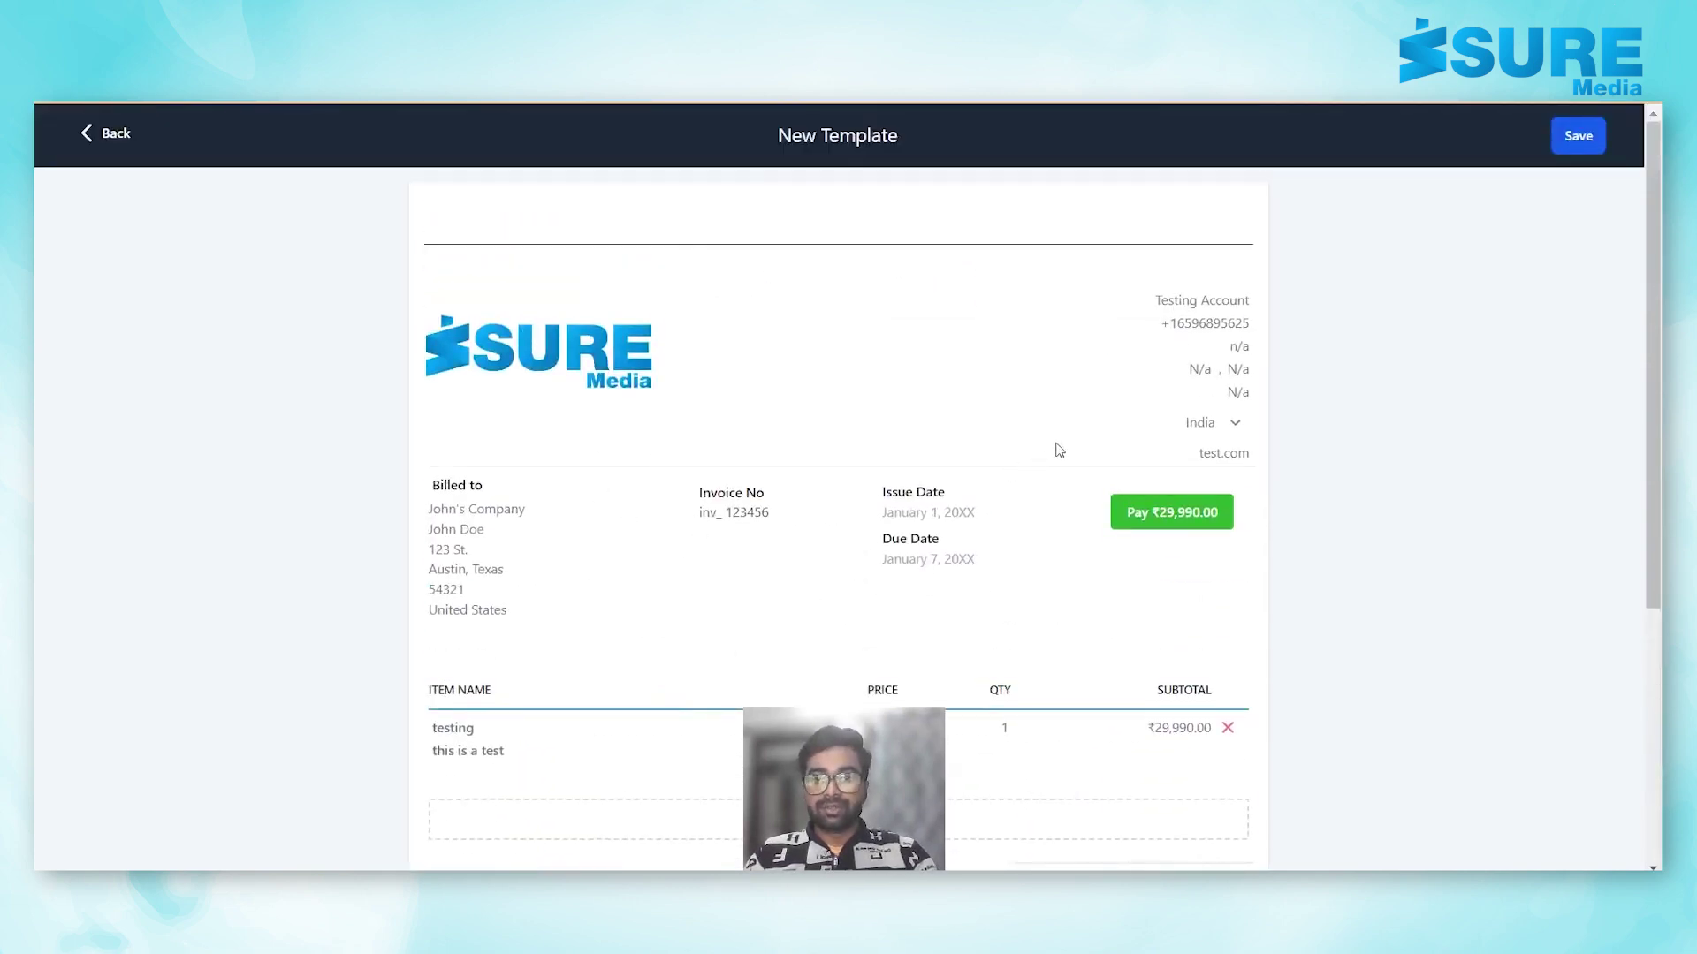
{"action": "scroll", "coordinate": [860, 485], "scroll_direction": "down", "scroll_amount": 3}
{"action": "scroll", "coordinate": [833, 310], "scroll_direction": "up", "scroll_amount": 3}
Rename the template to 'Test Invoice Template' and save it.
{"action": "left_click", "coordinate": [812, 137]}
{"action": "left_click_drag", "start_coordinate": [814, 135], "coordinate": [742, 141]}
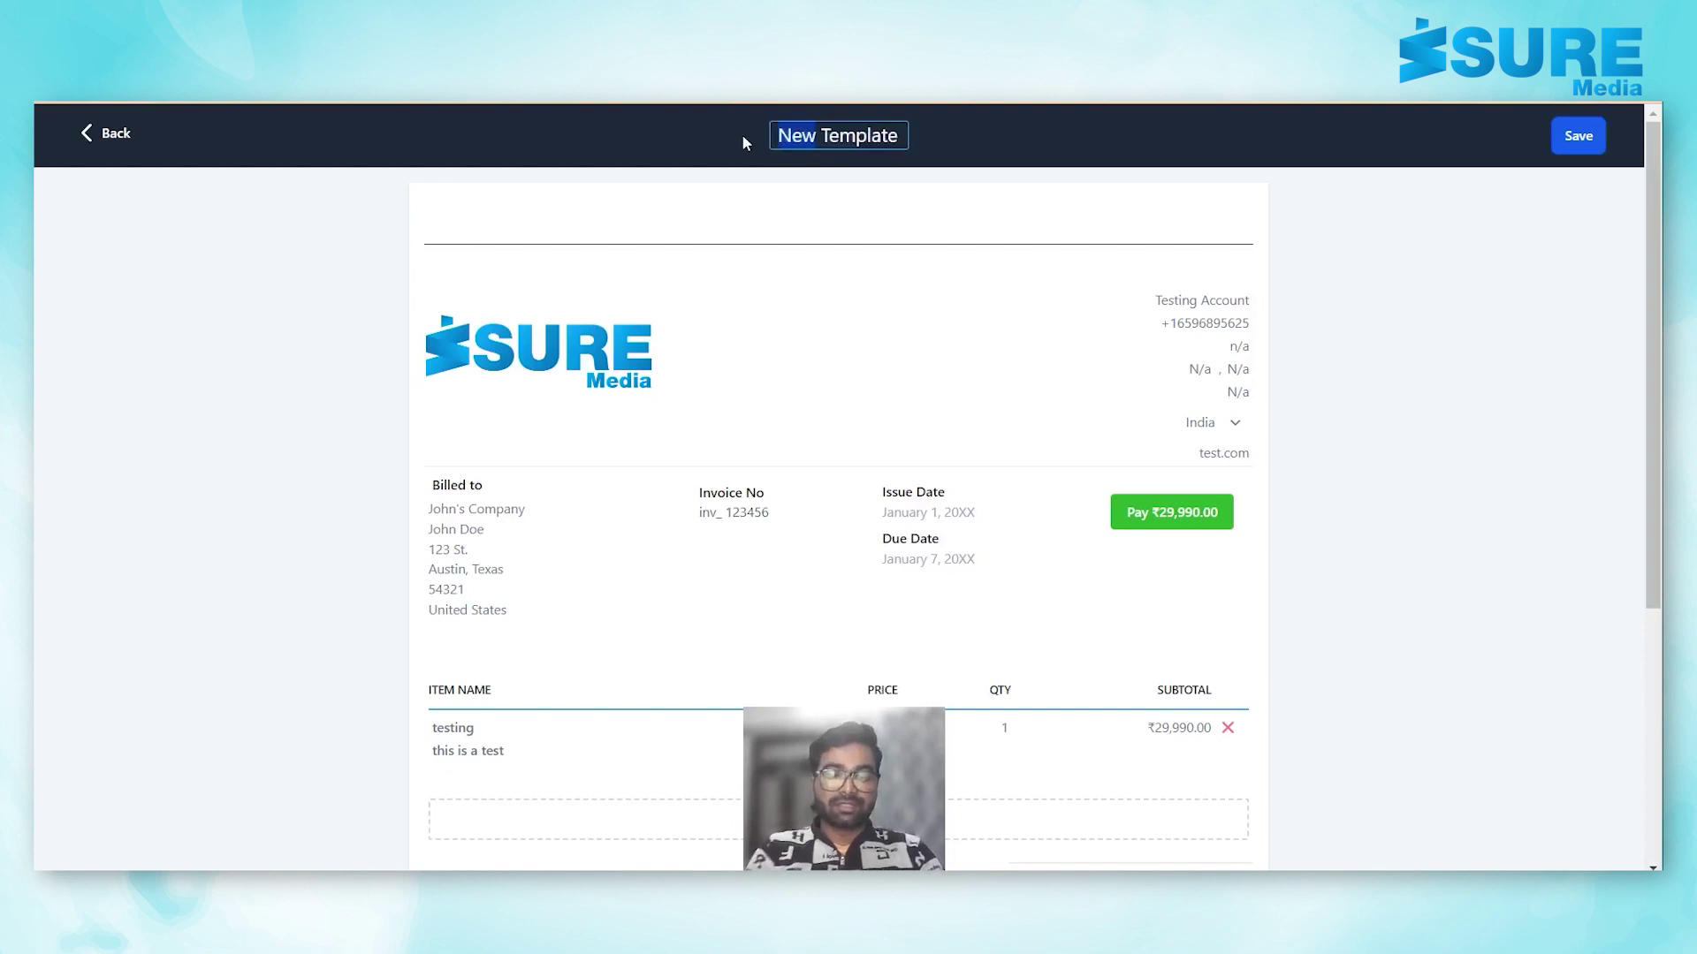
{"action": "type", "text": "Test In"}
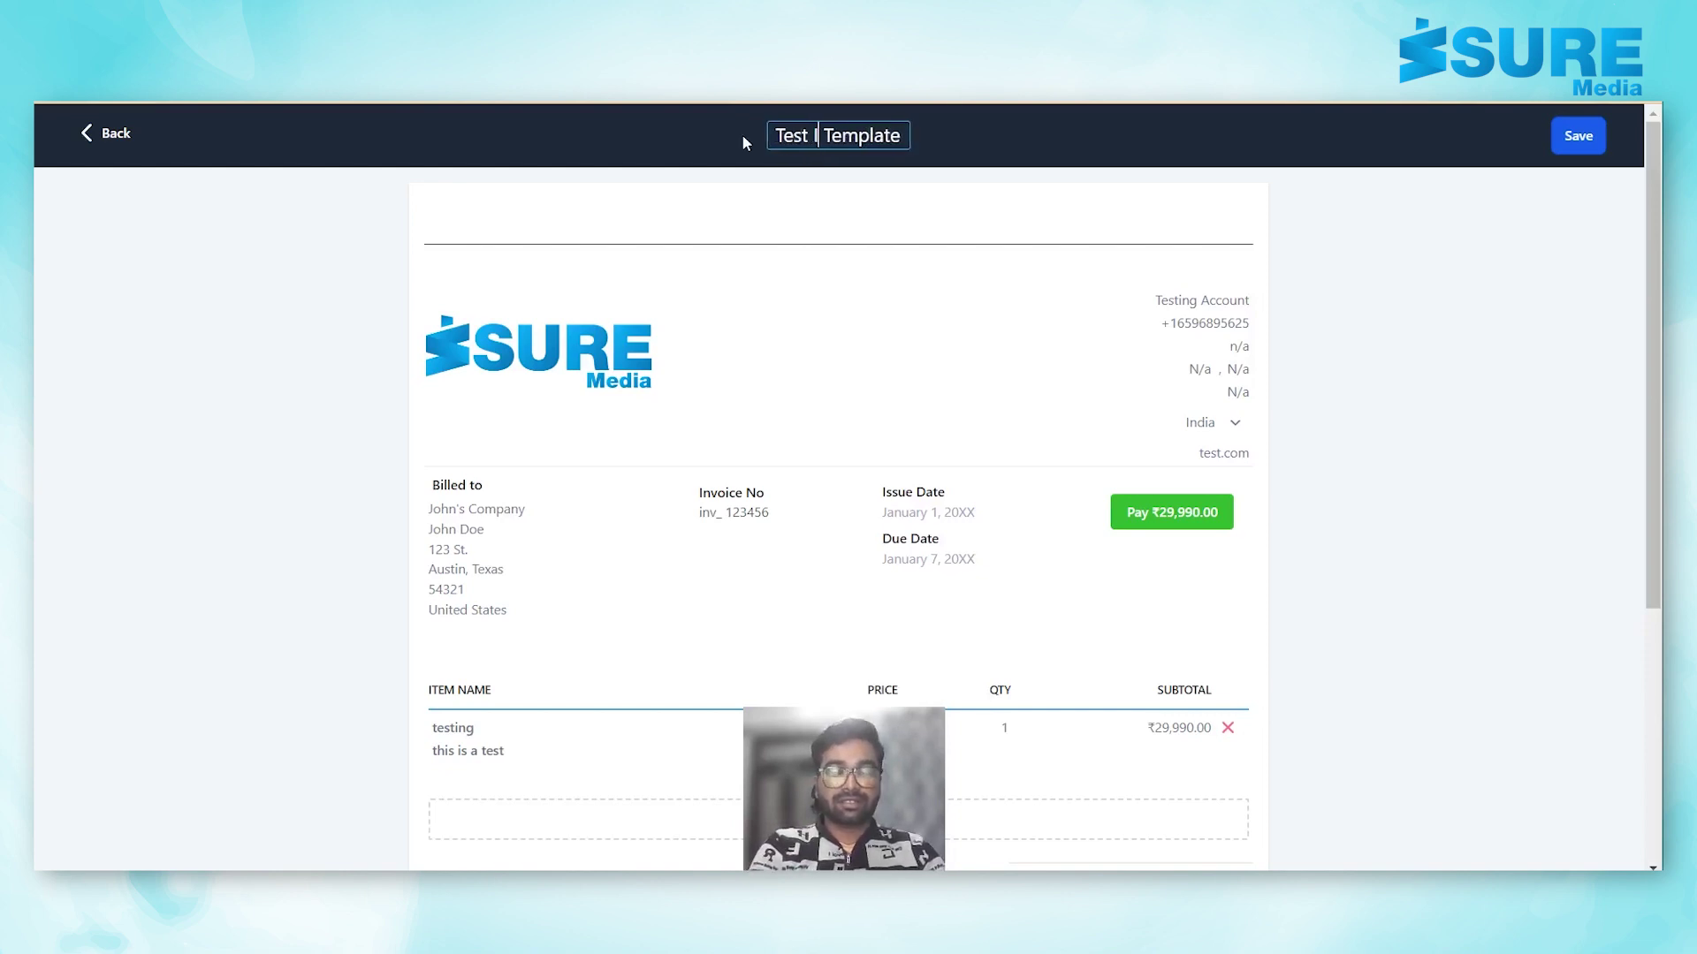
{"action": "type", "text": "voice"}
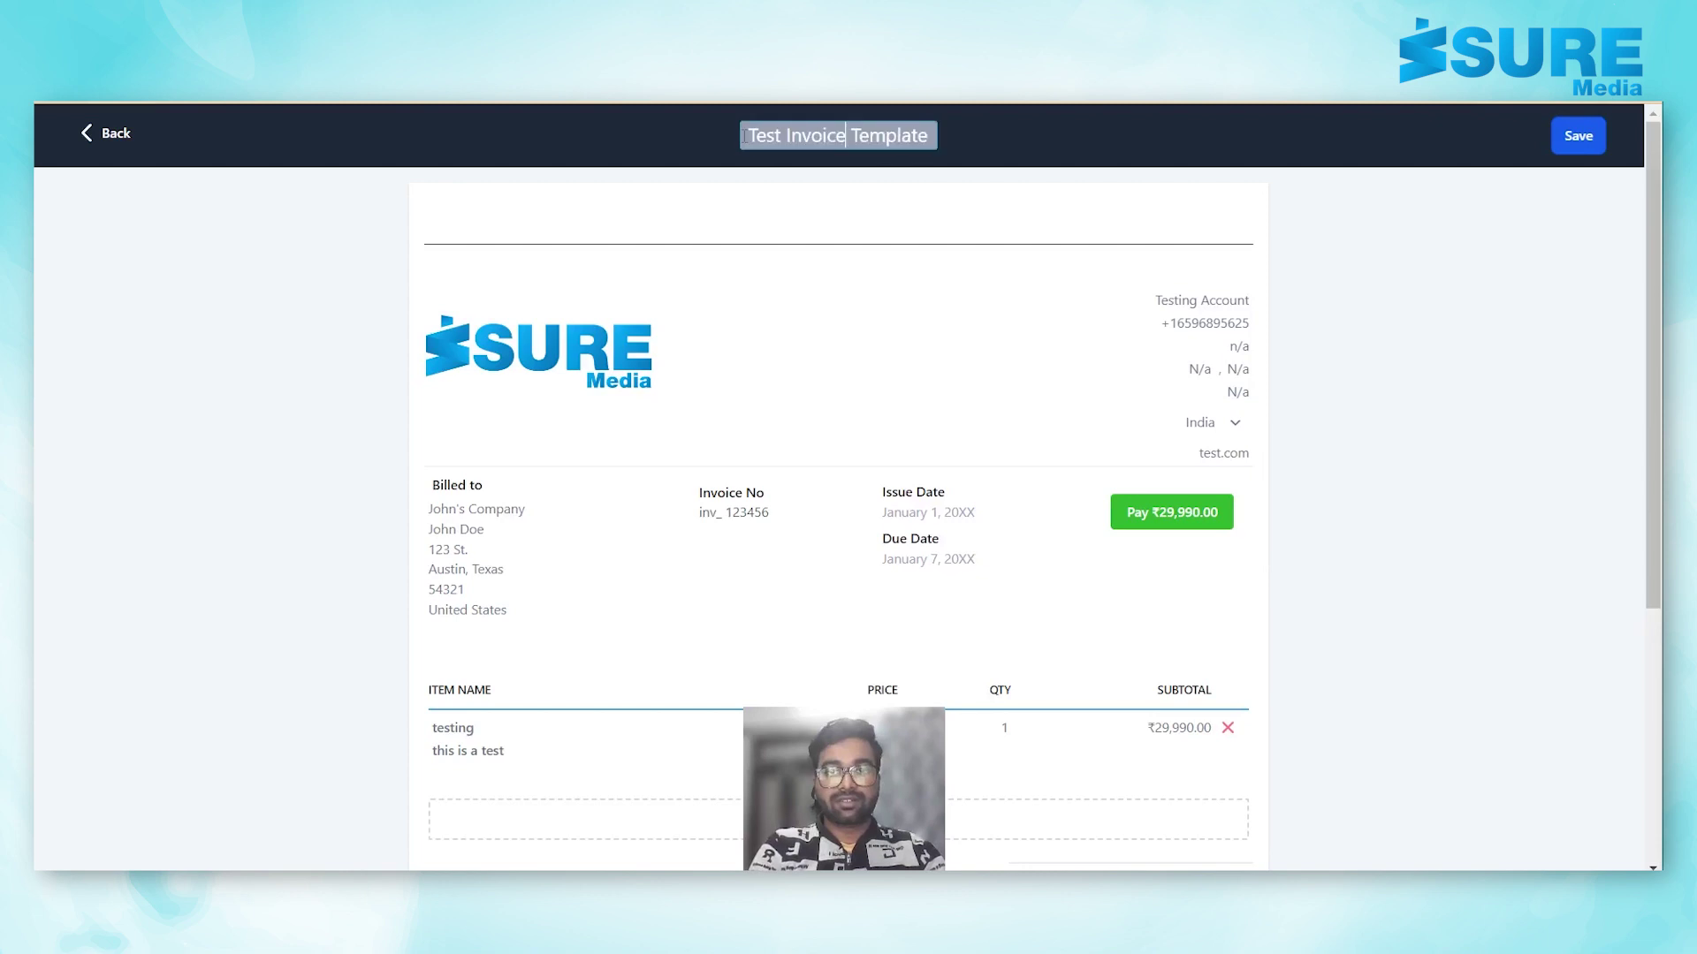
{"action": "left_click", "coordinate": [1580, 139]}
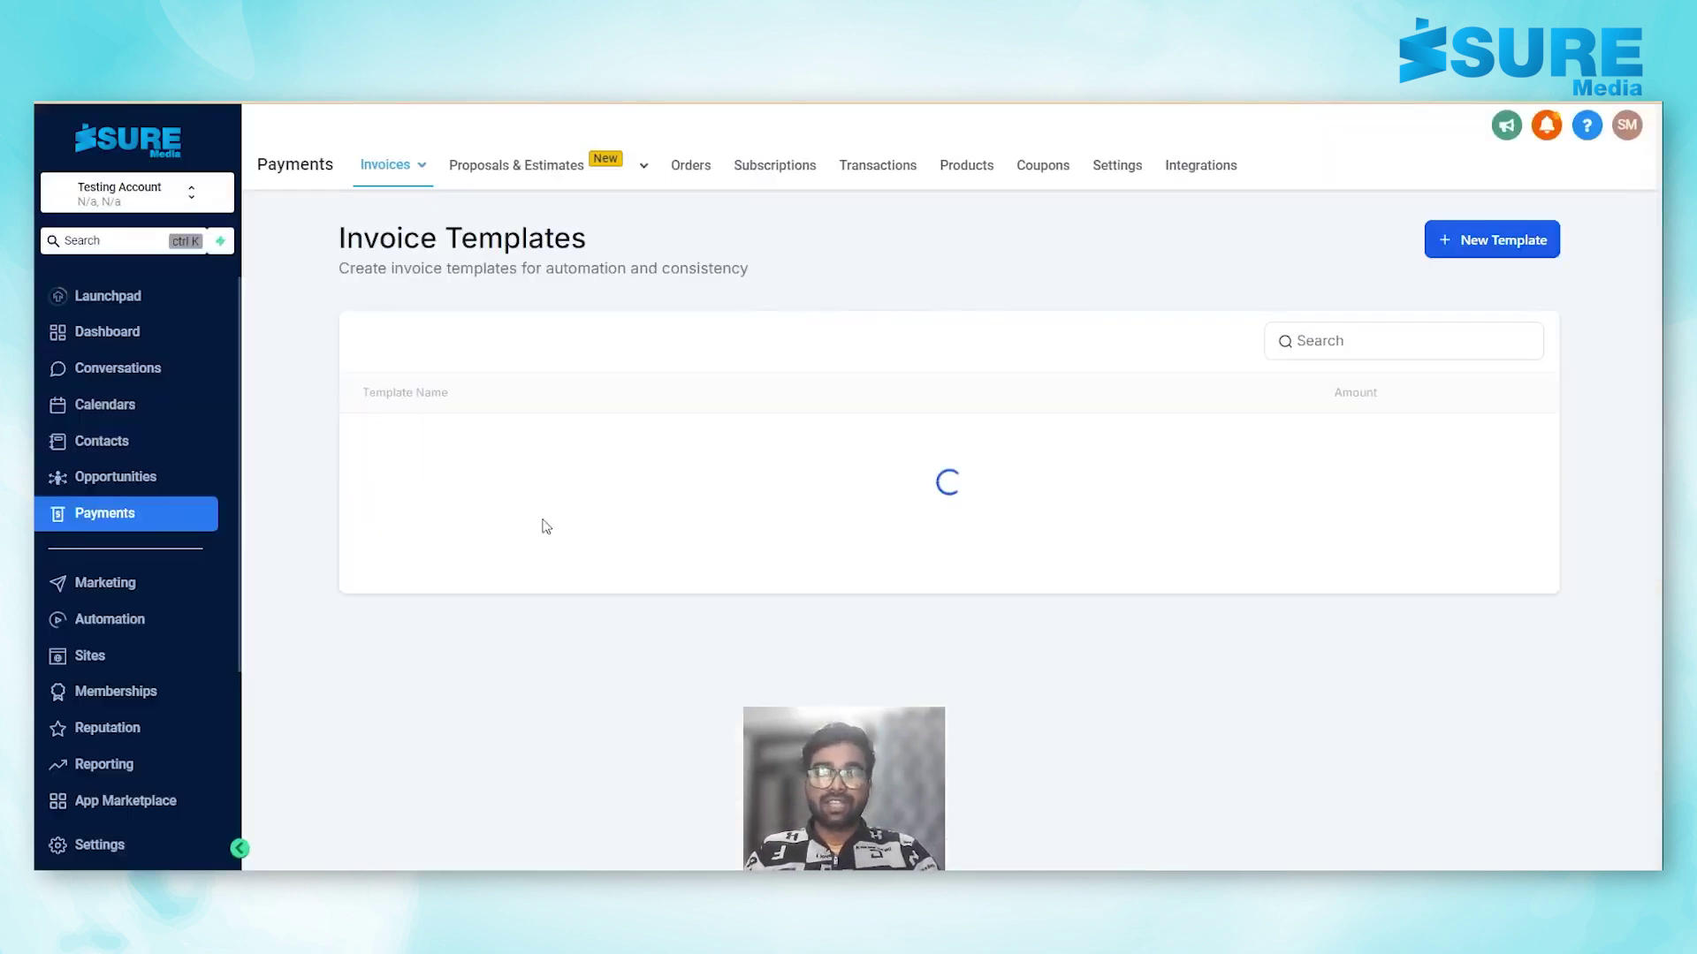
Create a new workflow from scratch named 'invoice'.
{"action": "left_click", "coordinate": [129, 621]}
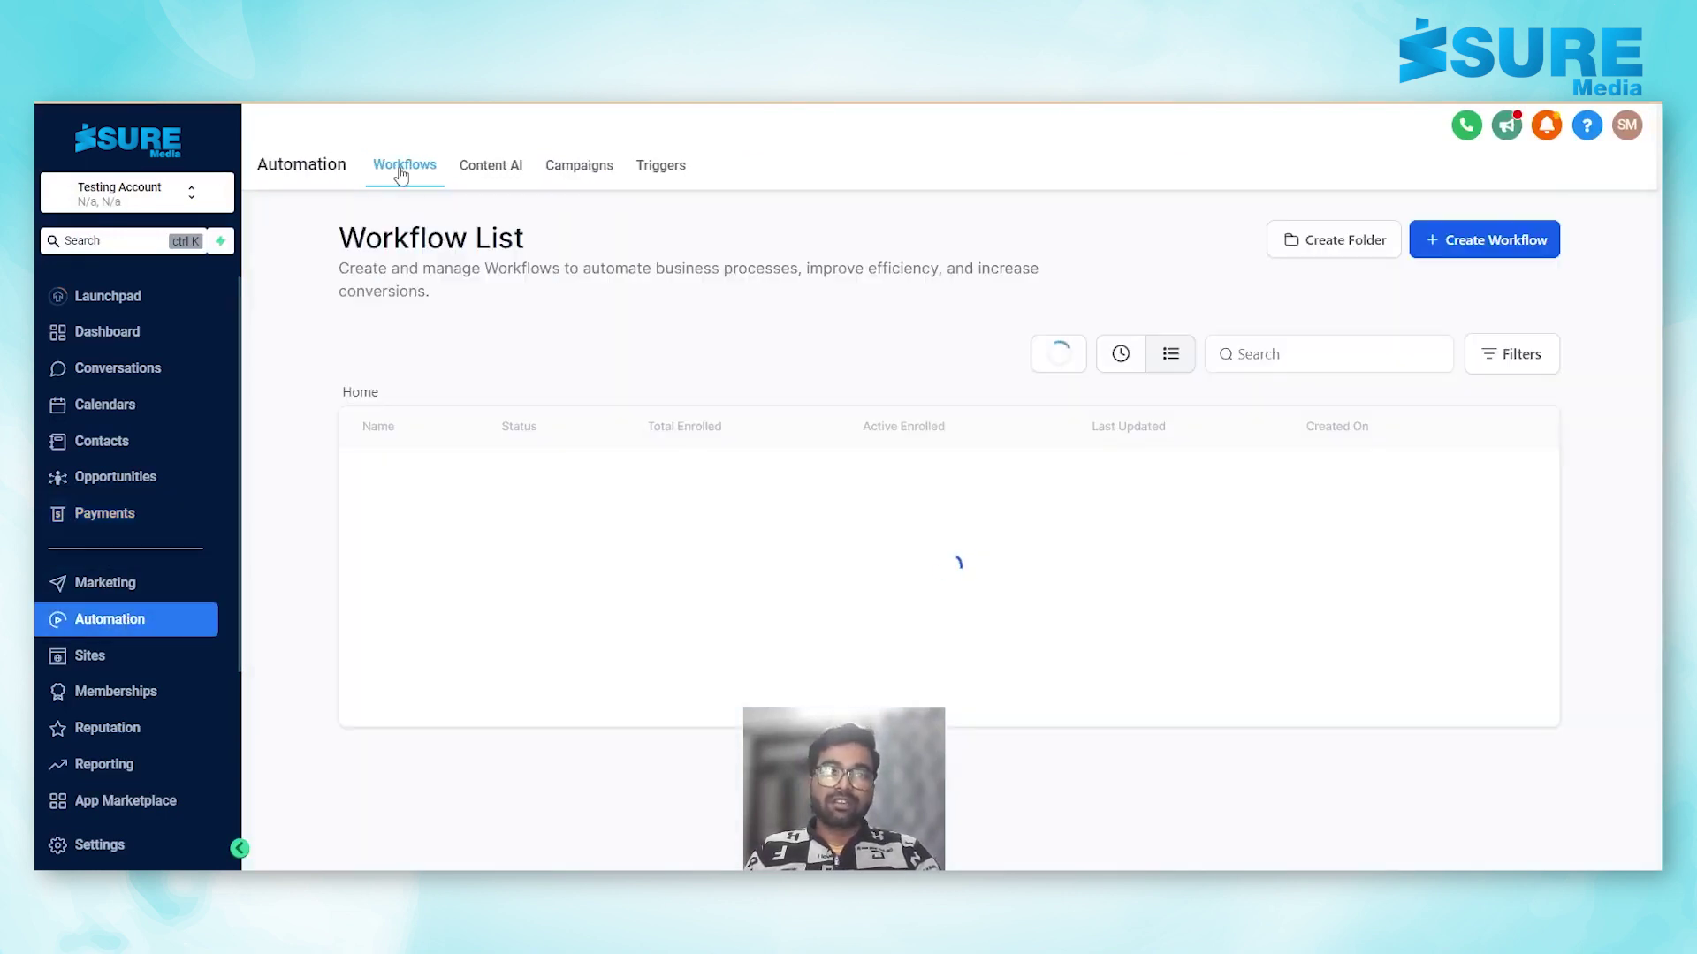
{"action": "left_click", "coordinate": [1472, 251]}
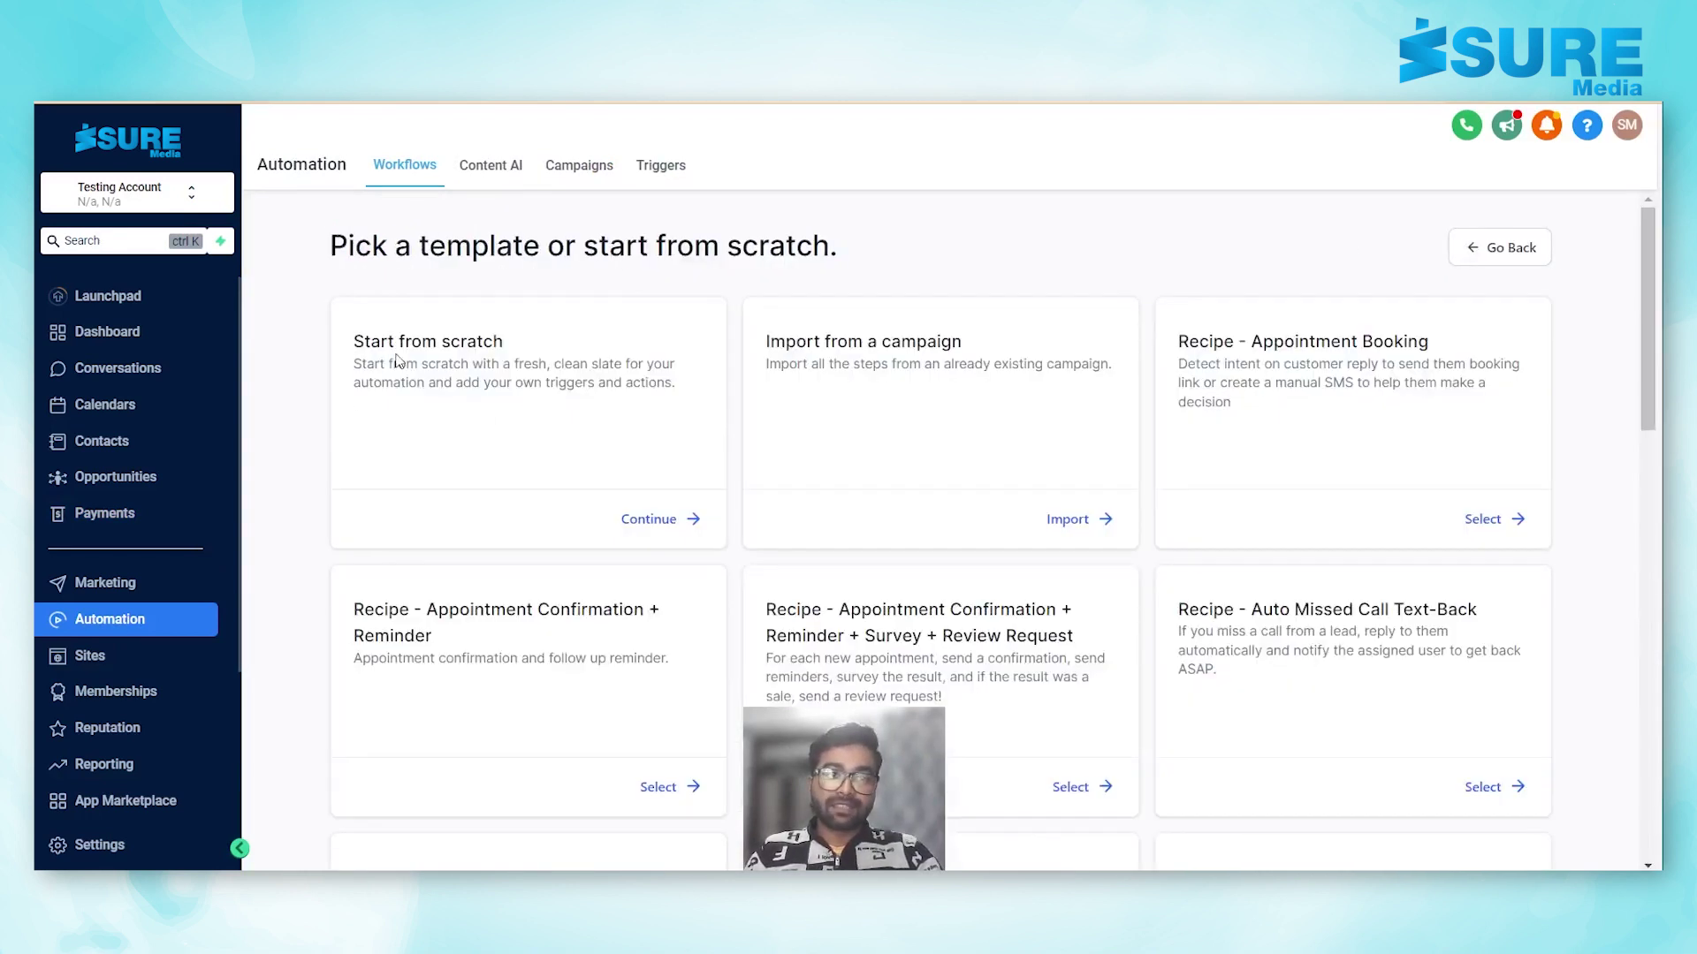
{"action": "left_click", "coordinate": [669, 521]}
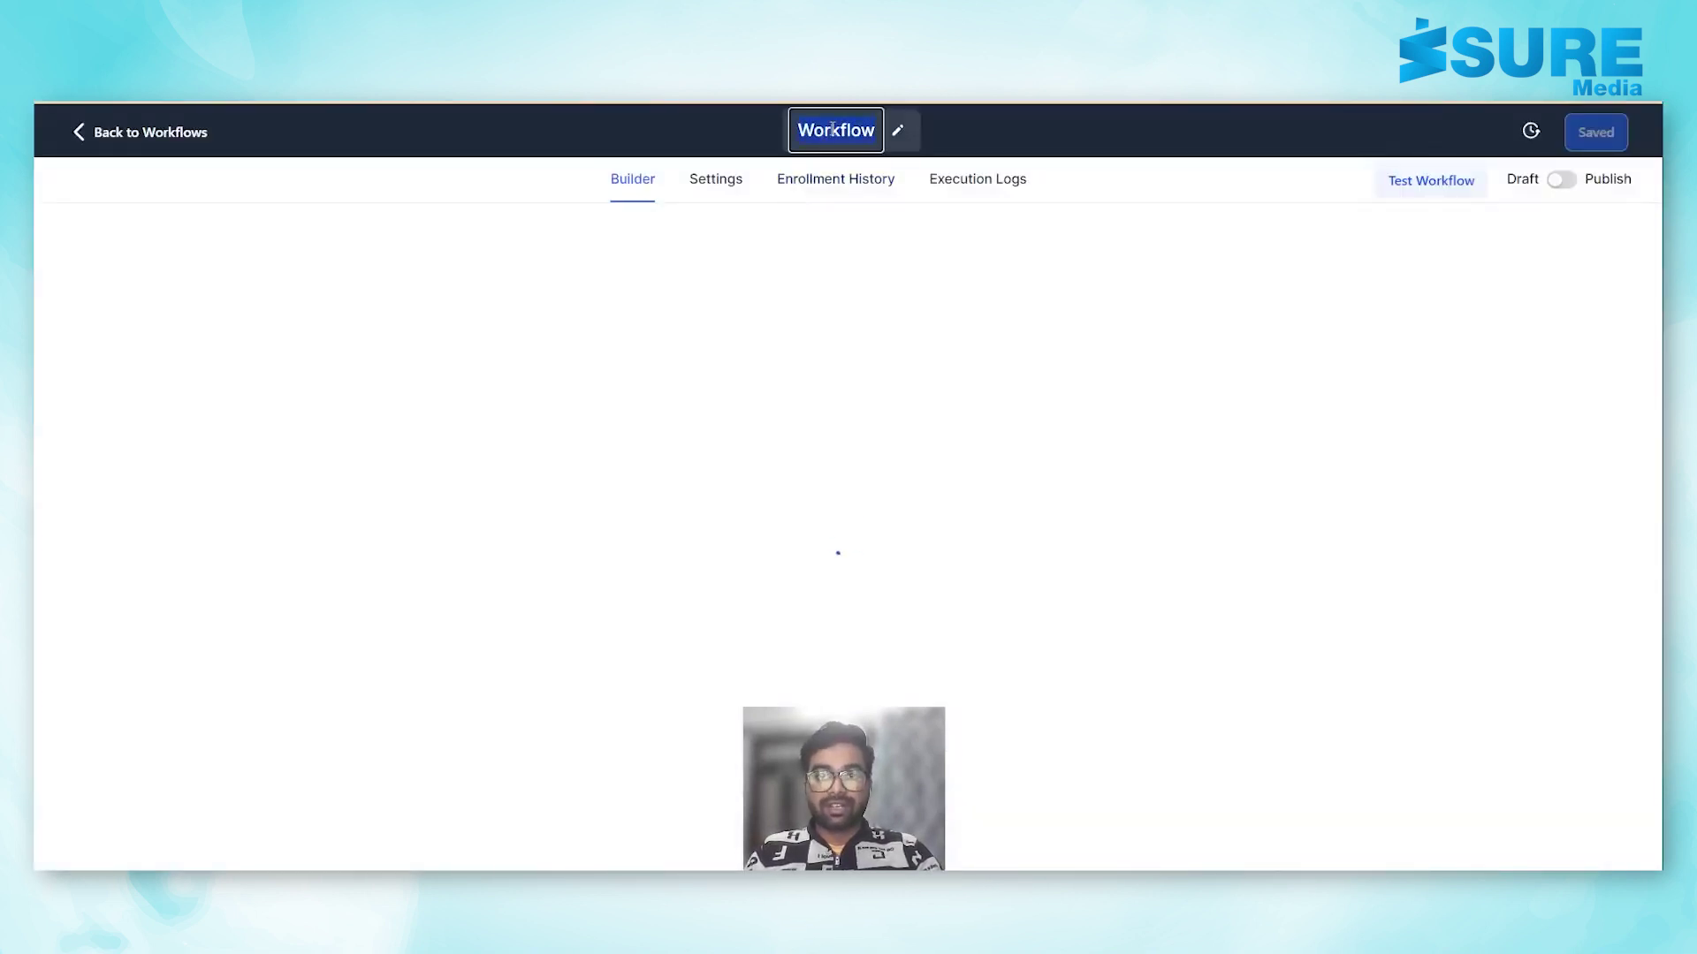
{"action": "left_click", "coordinate": [831, 131]}
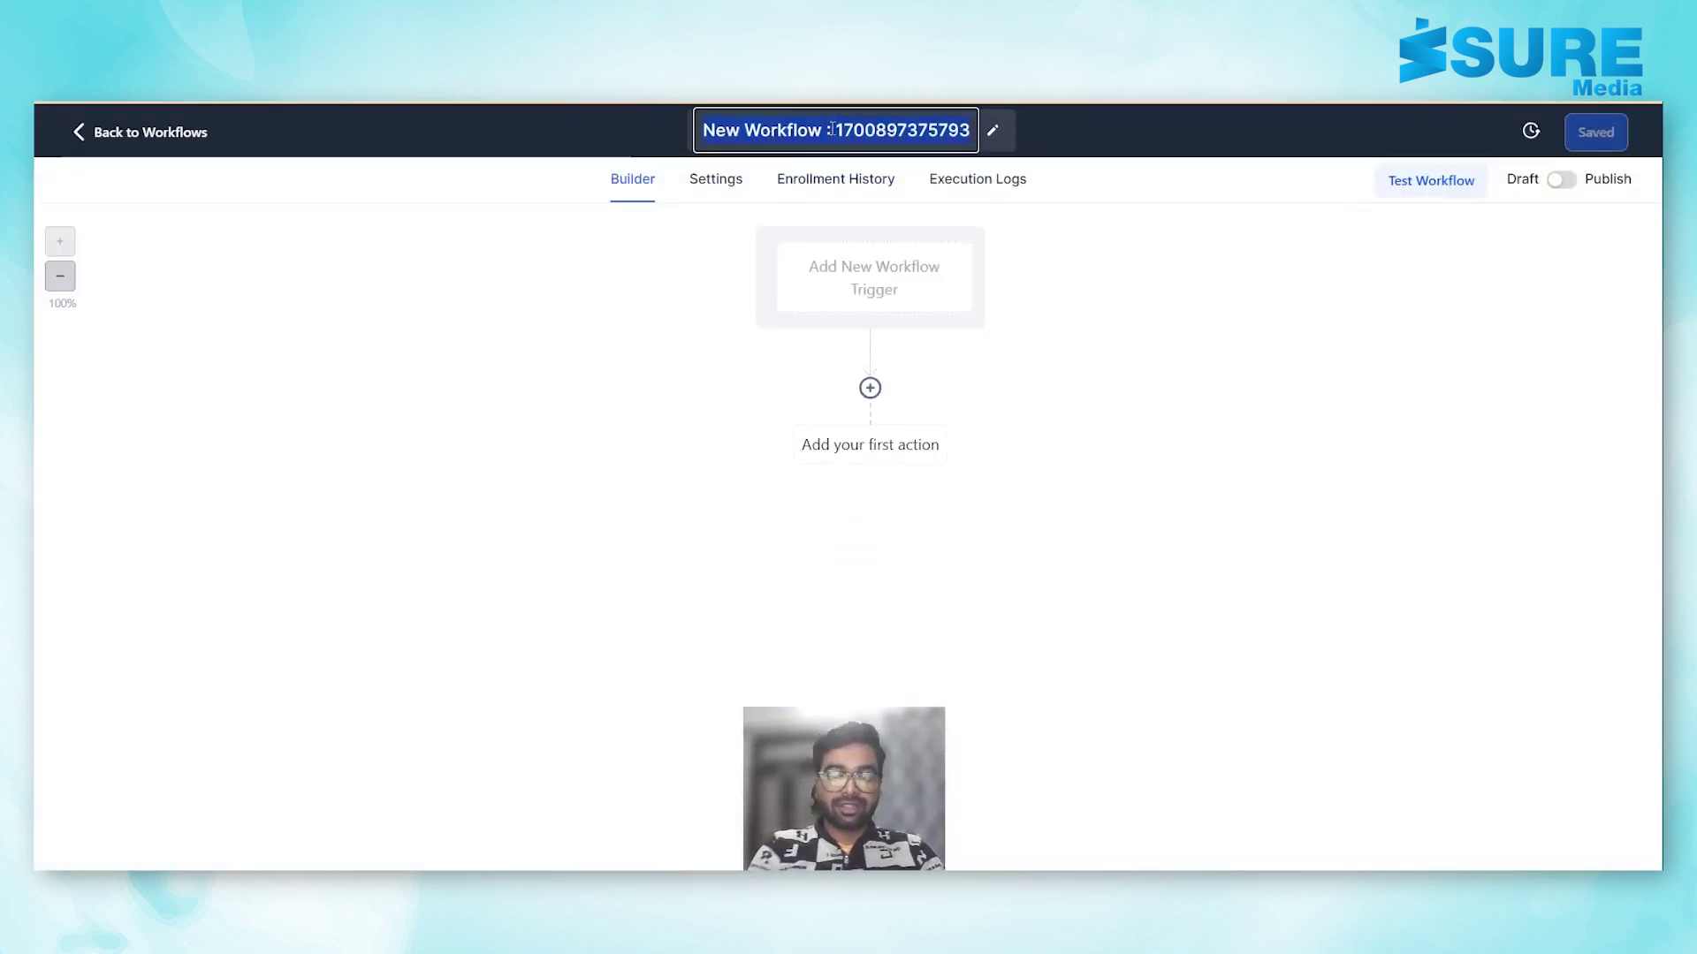
{"action": "type", "text": "invoice"}
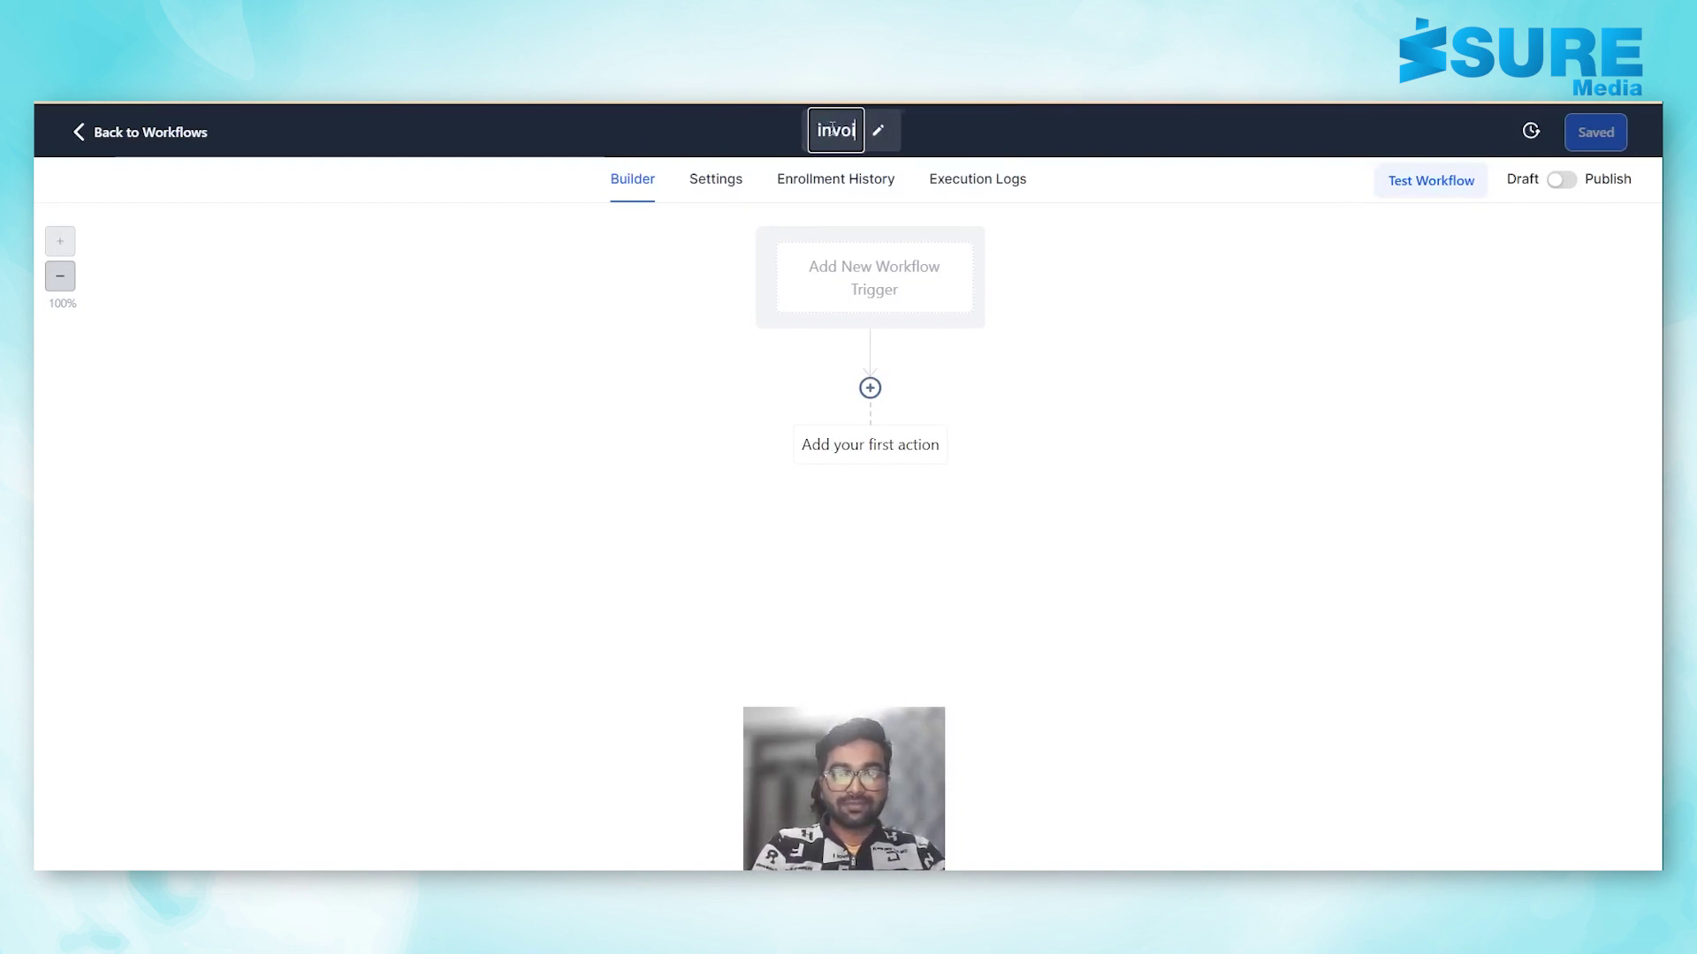
{"action": "left_click", "coordinate": [1025, 386]}
Set Form Submitted as the workflow trigger and save it.
{"action": "left_click", "coordinate": [886, 314]}
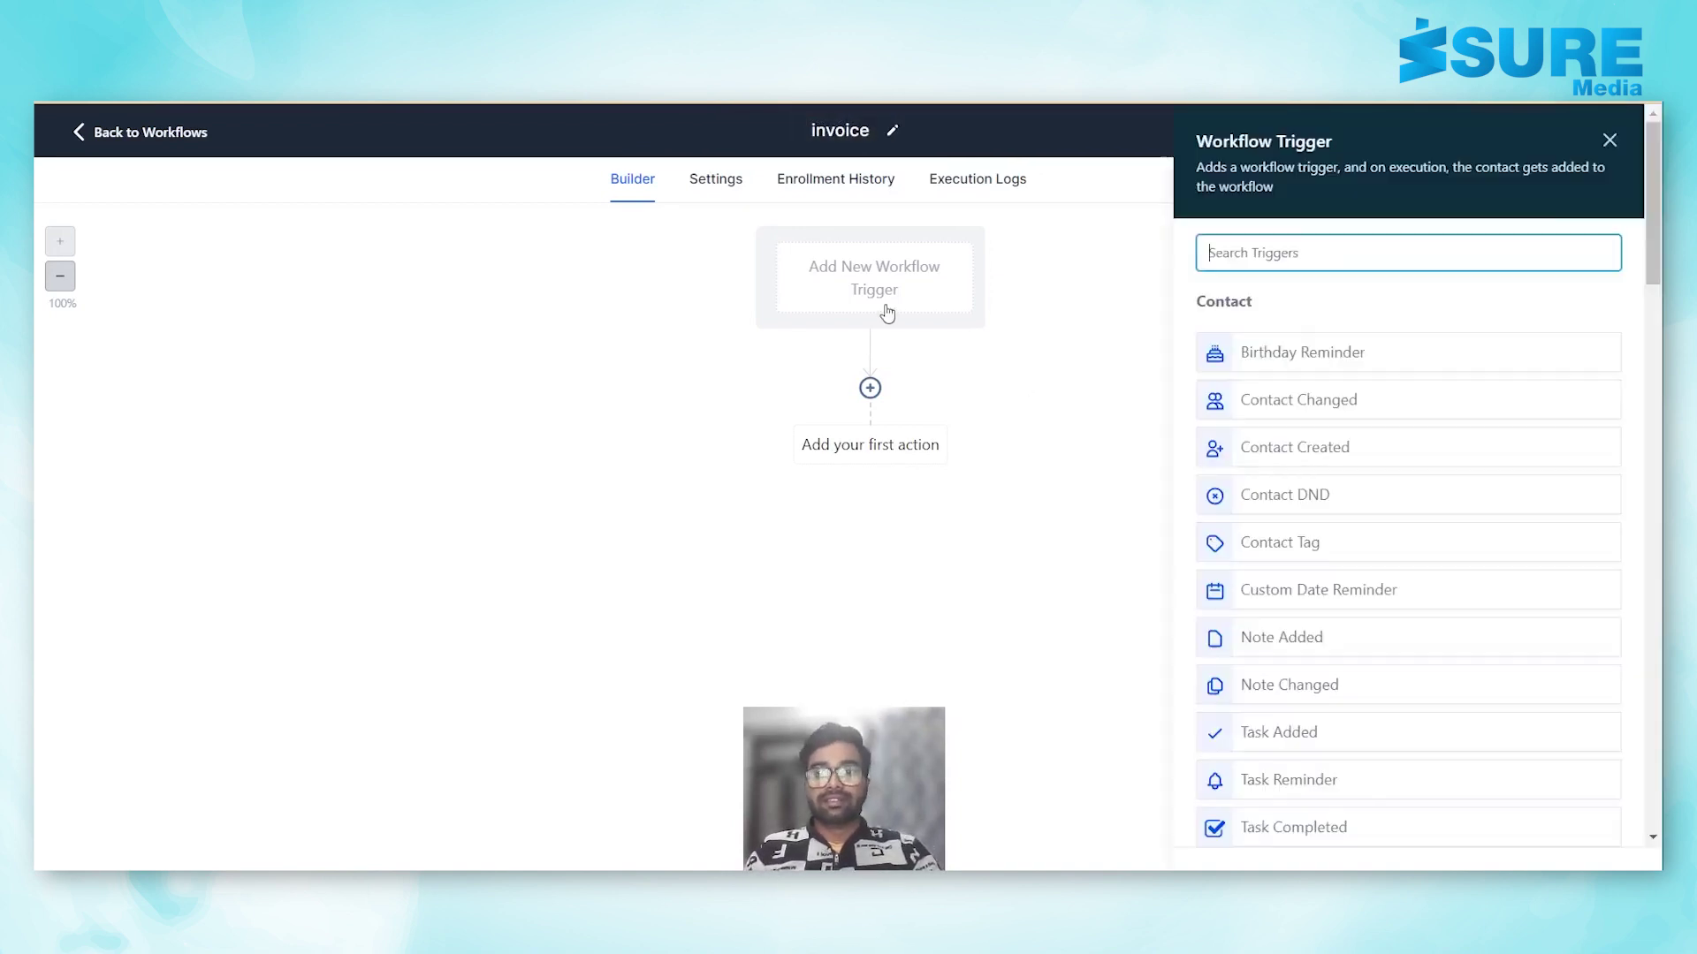
{"action": "type", "text": "form"}
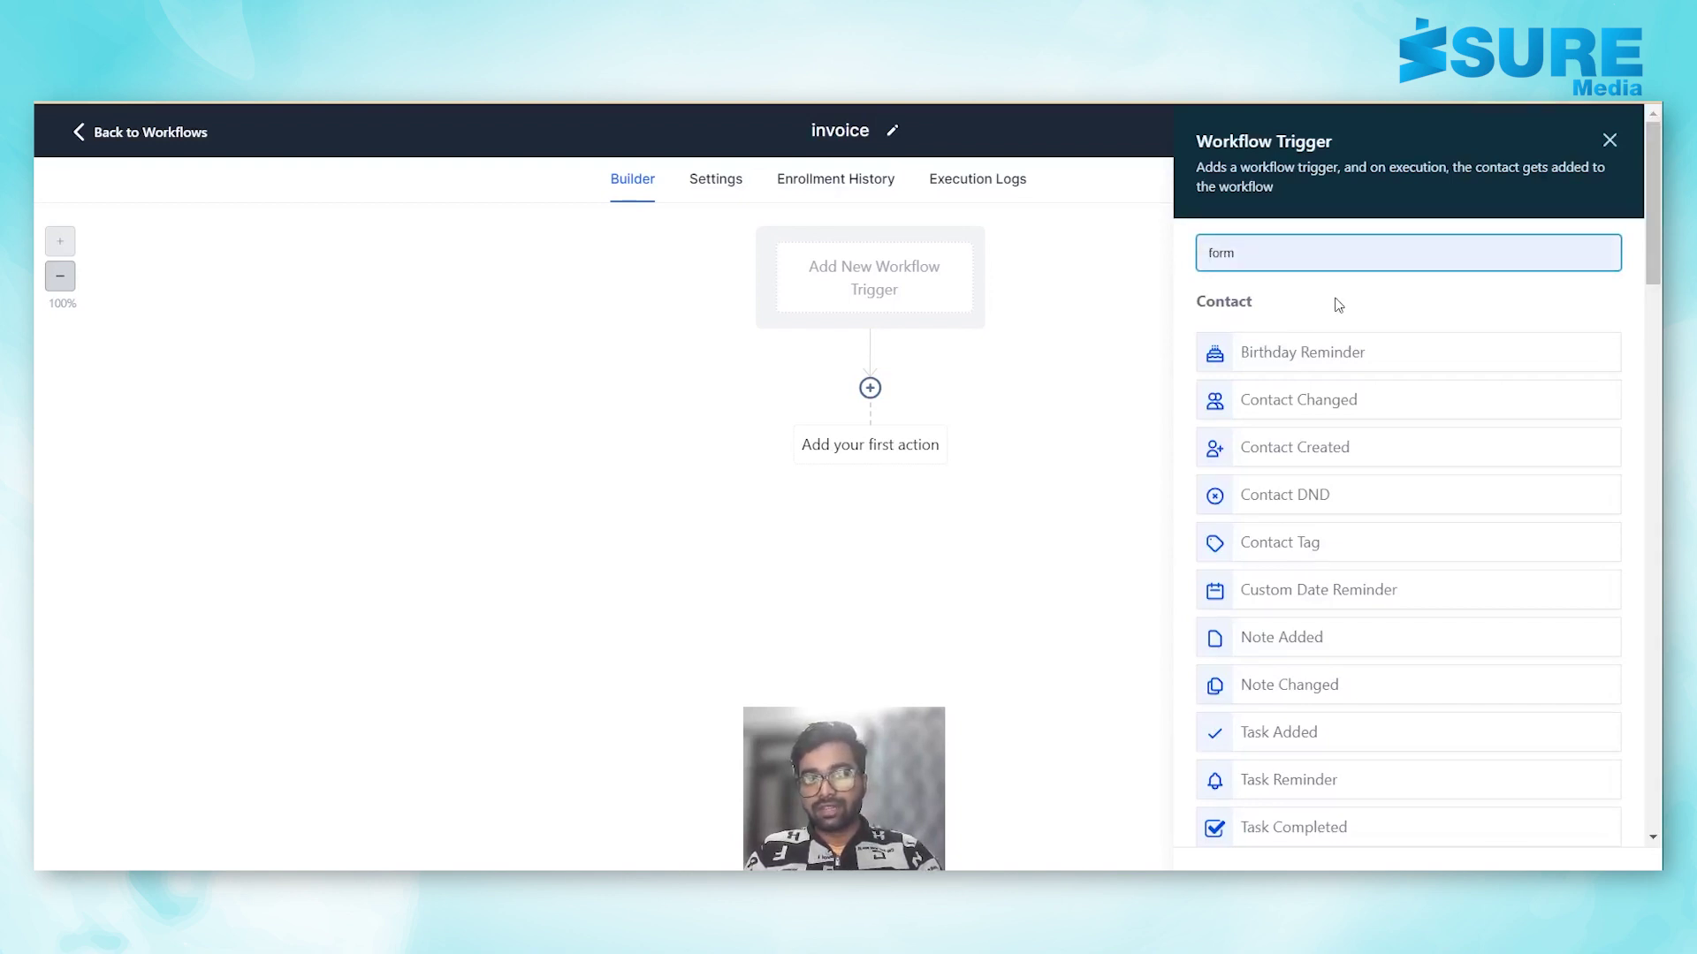
{"action": "left_click", "coordinate": [1309, 348]}
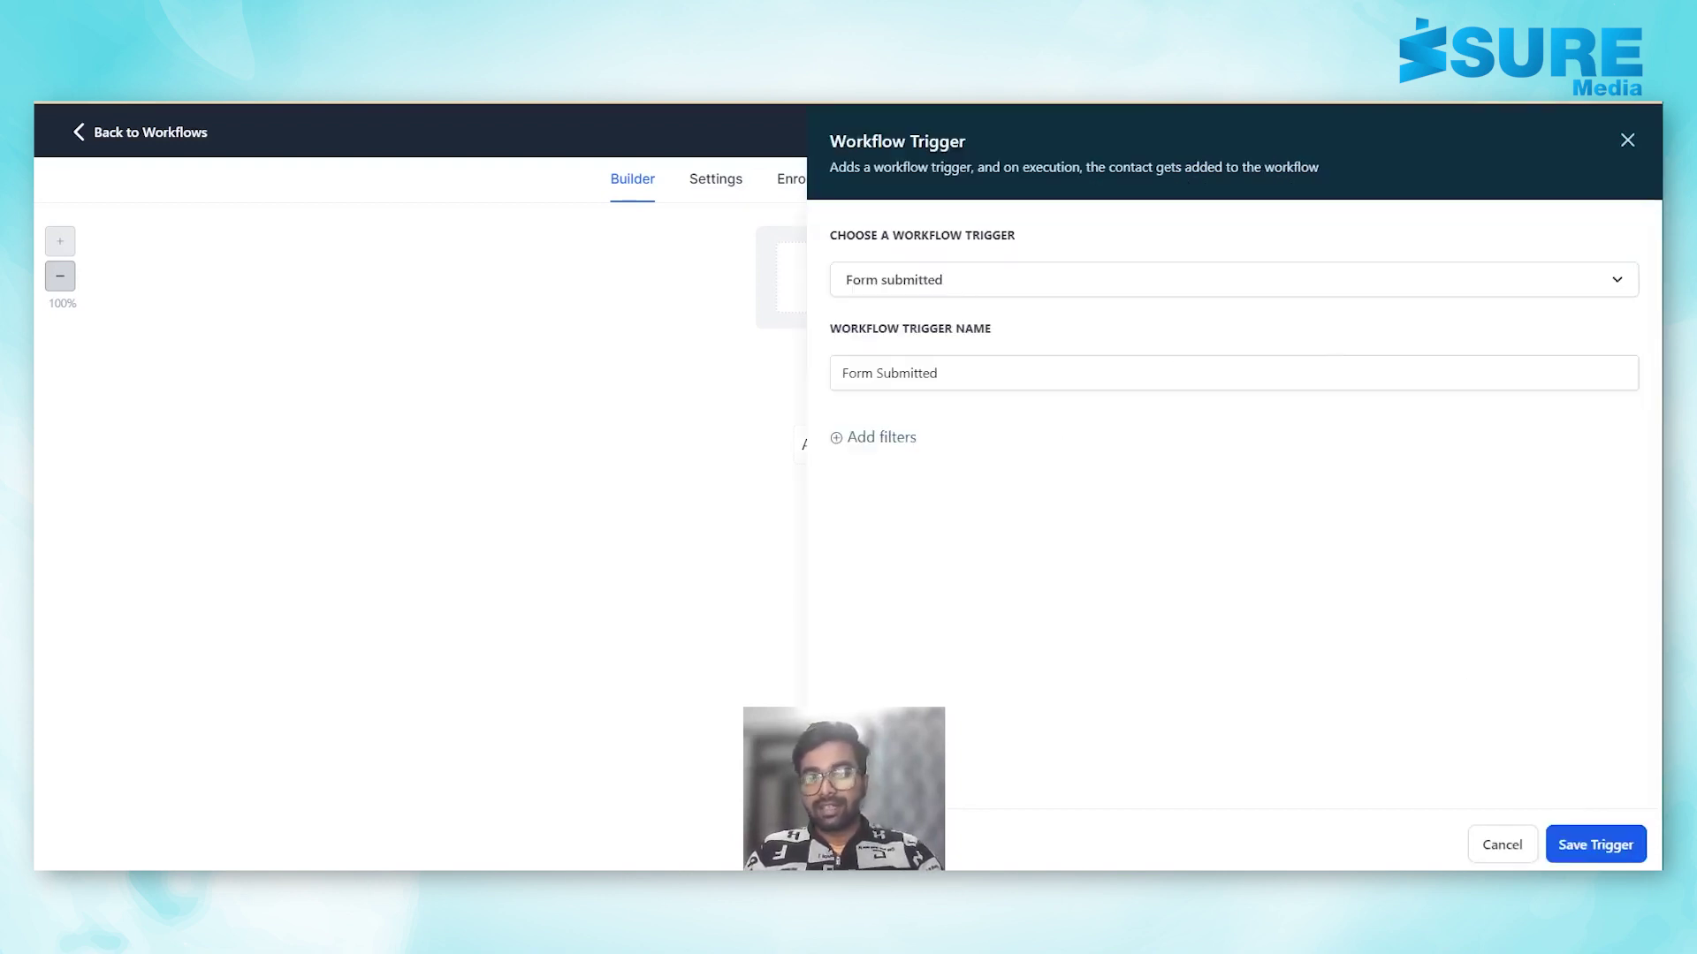
{"action": "left_click", "coordinate": [1631, 861]}
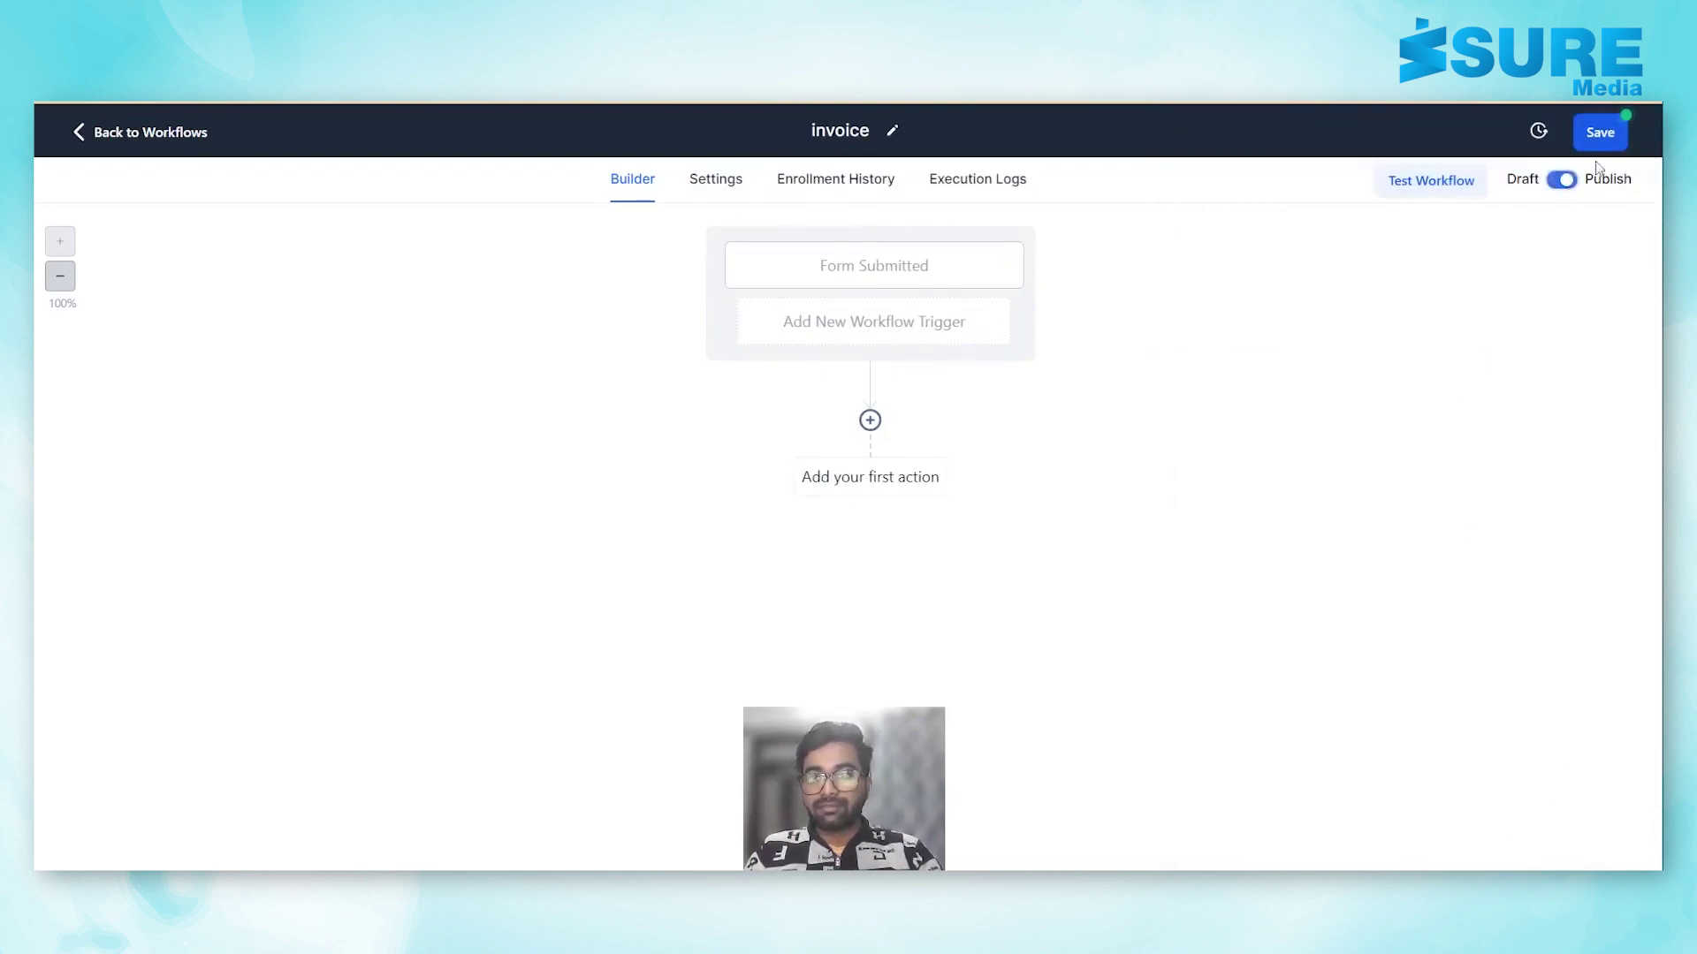
Add a Send Invoice action from the chosen user using Test Invoice Template.
{"action": "left_click", "coordinate": [871, 420]}
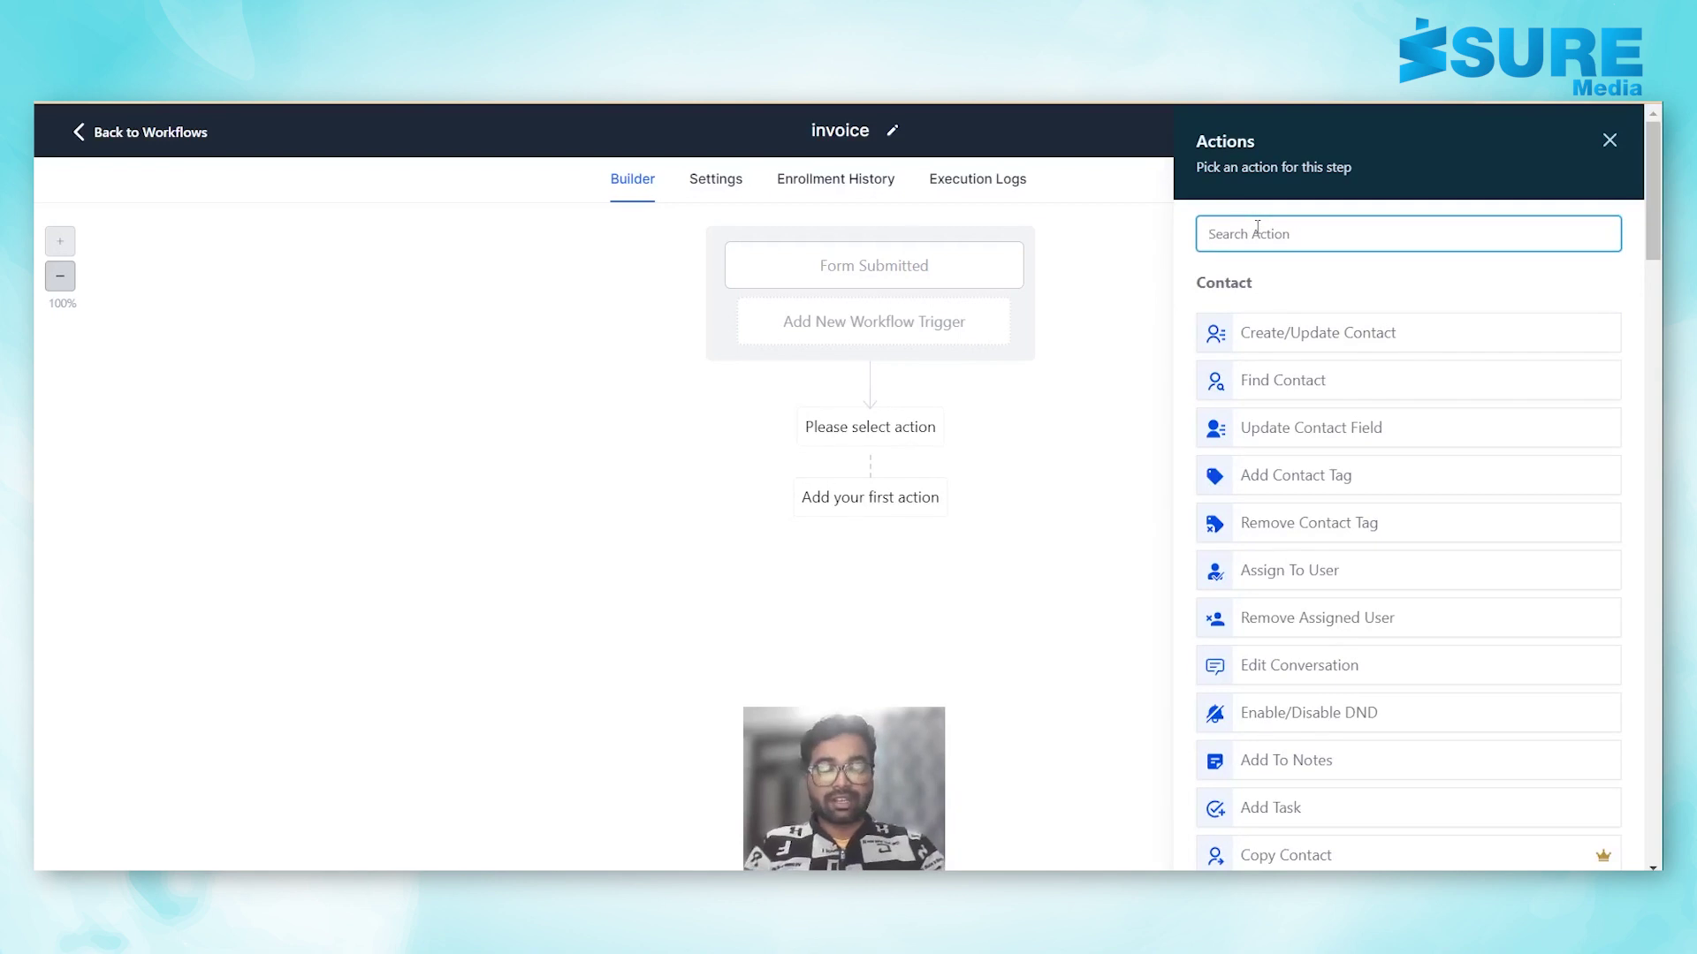
{"action": "type", "text": "send"}
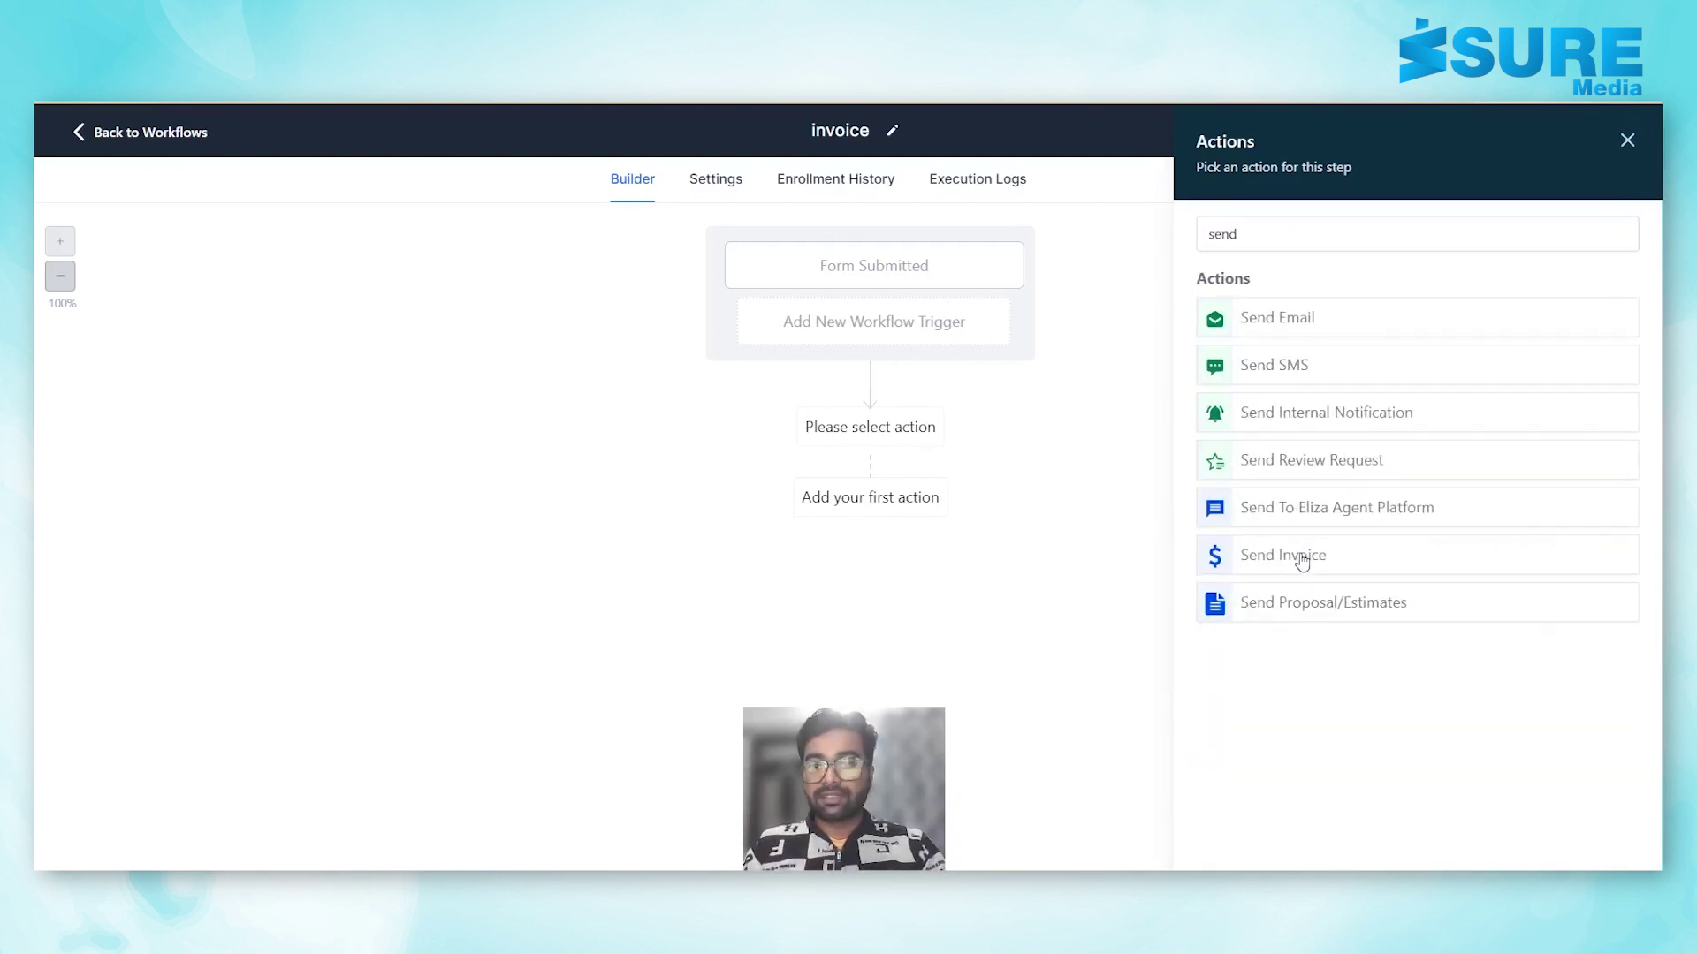
{"action": "left_click", "coordinate": [1288, 552]}
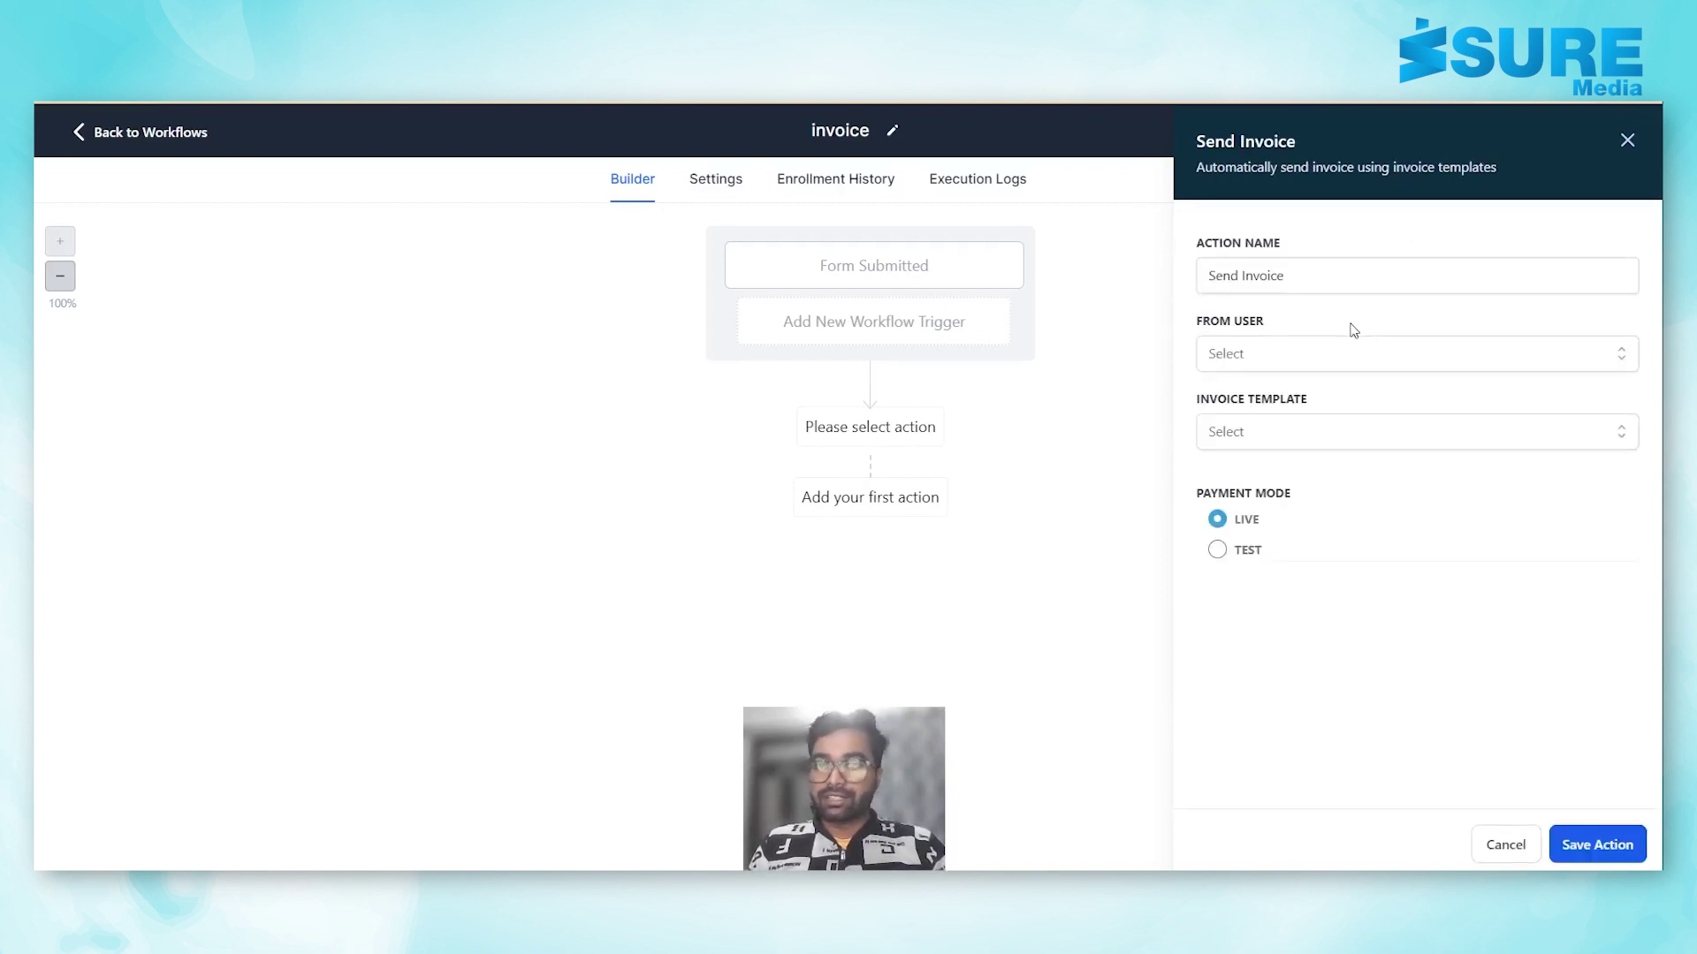
{"action": "left_click", "coordinate": [1246, 353]}
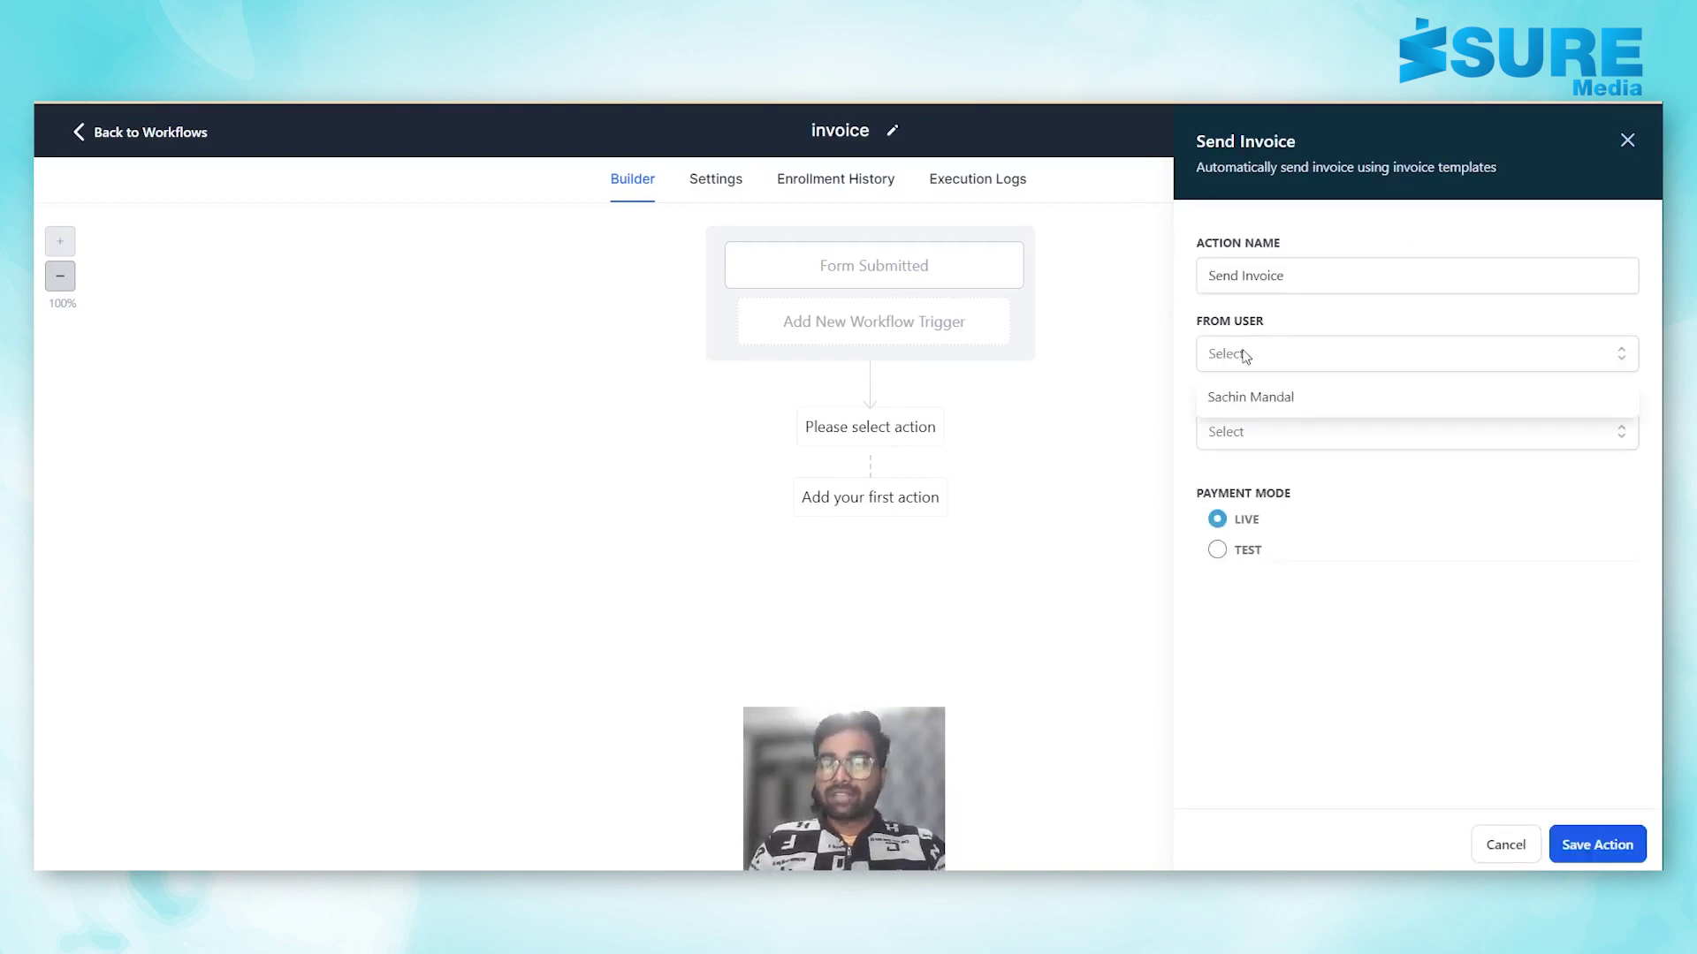
{"action": "left_click", "coordinate": [1273, 396]}
{"action": "left_click", "coordinate": [1283, 440]}
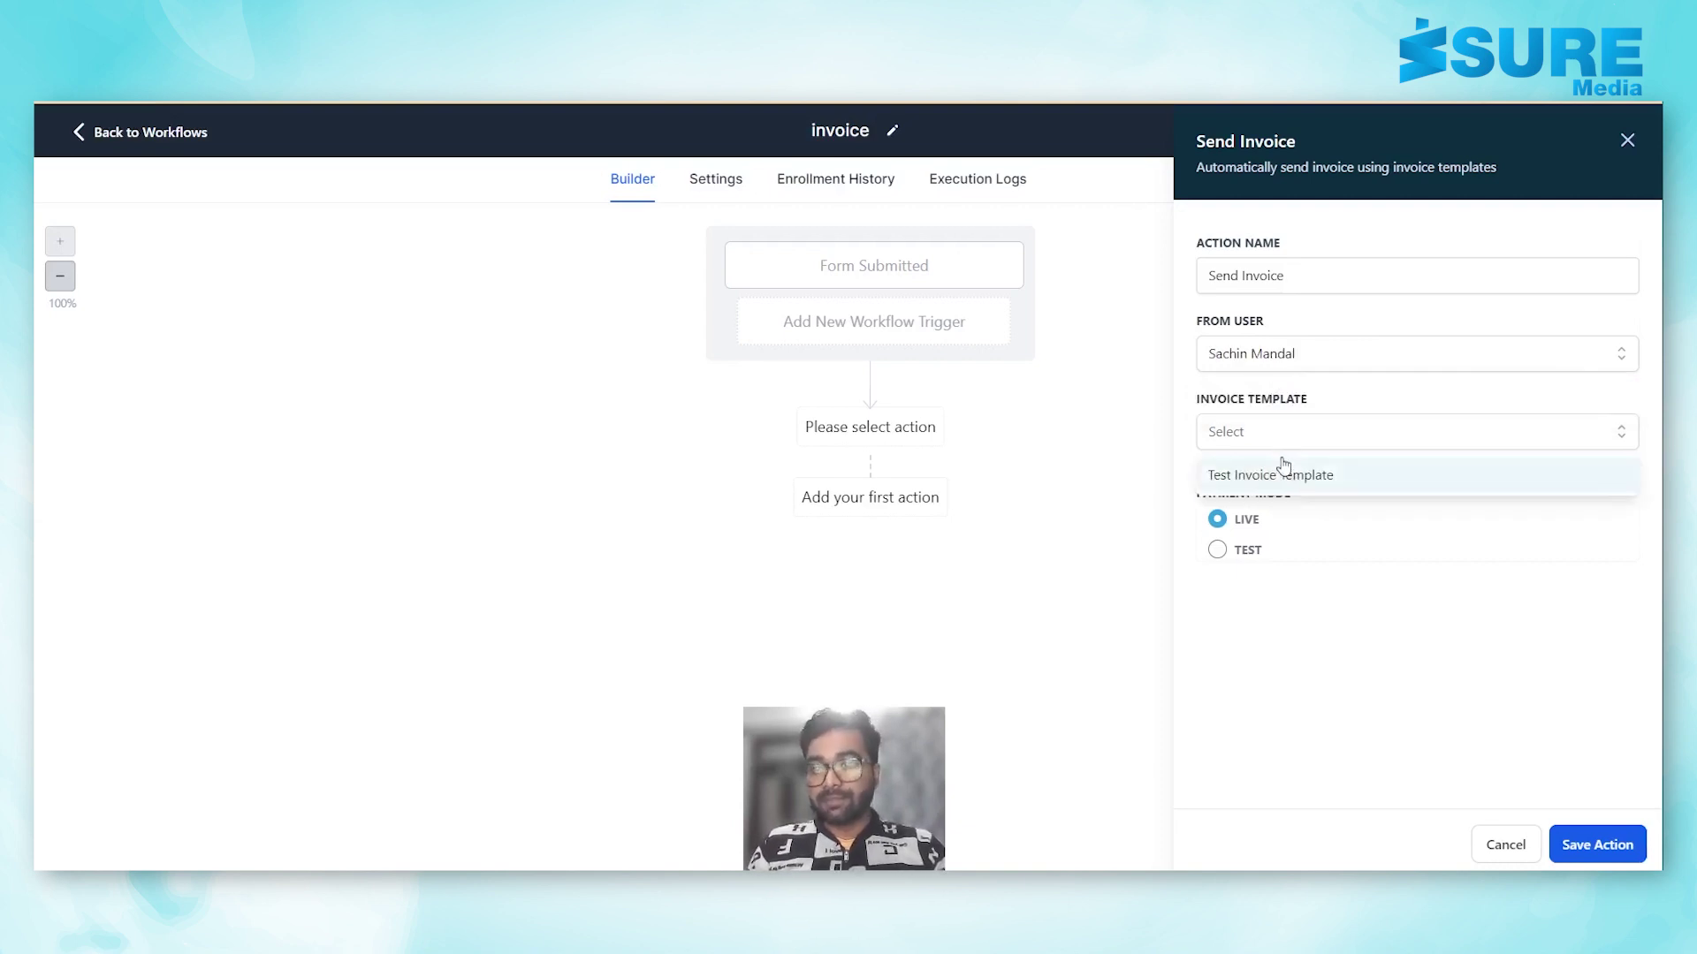
{"action": "left_click", "coordinate": [1286, 474]}
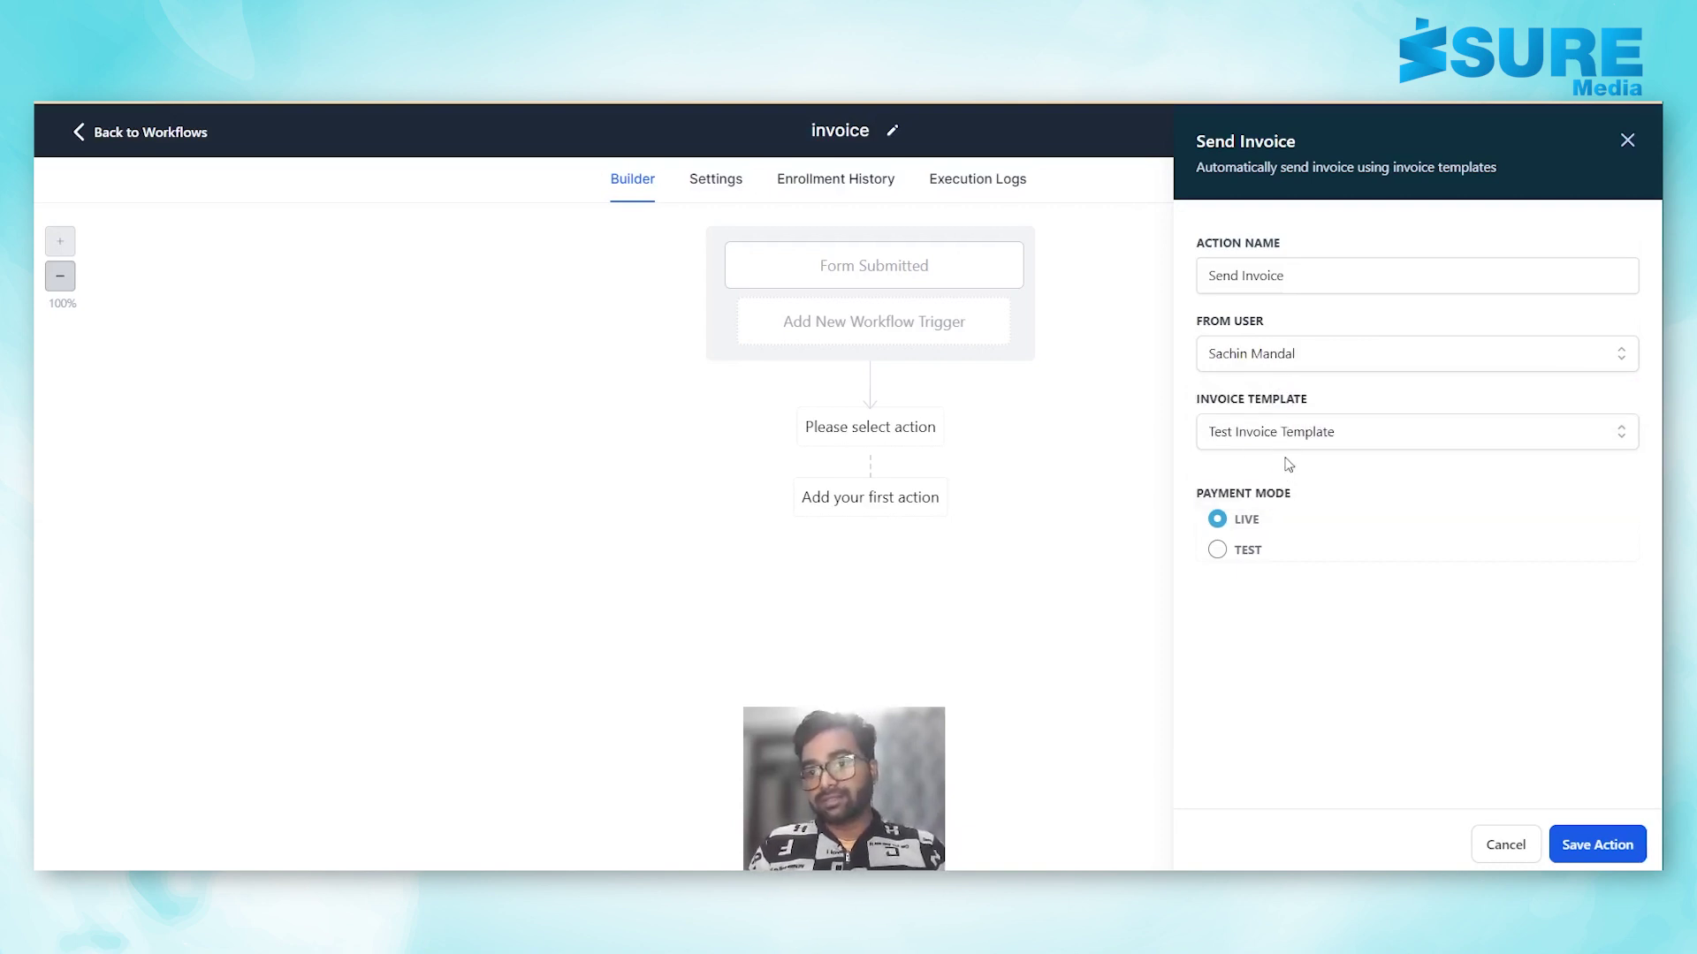
Set the payment mode to TEST, then save the action and the workflow.
{"action": "left_click", "coordinate": [1218, 549]}
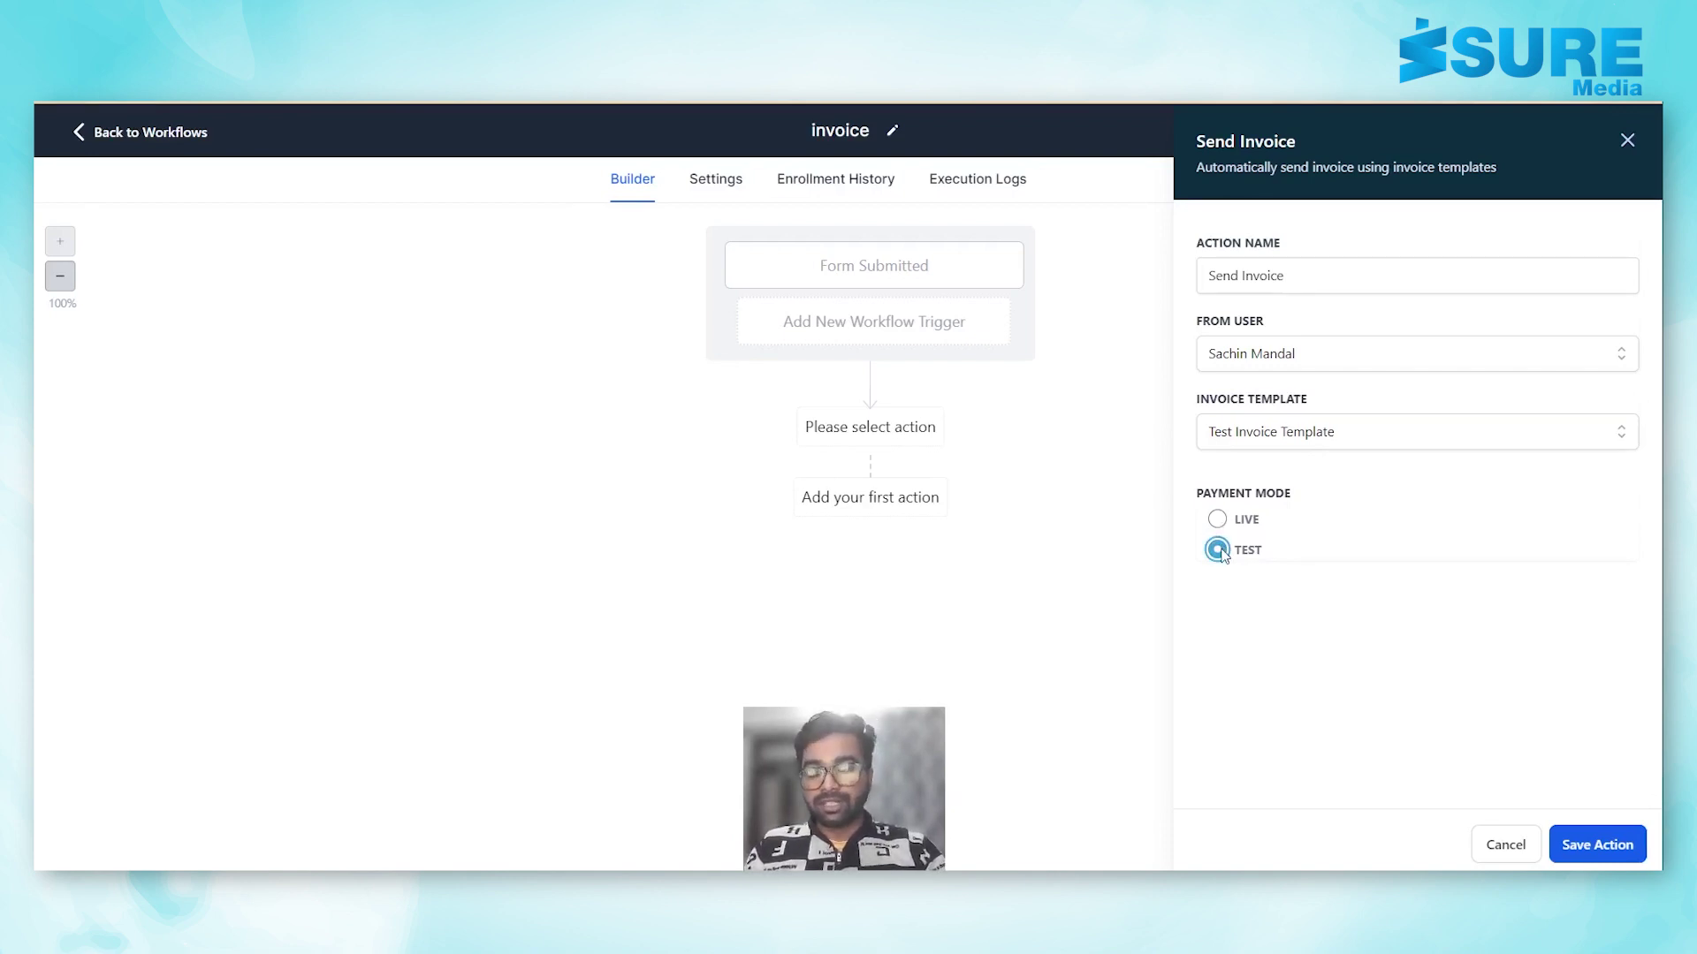
{"action": "left_click", "coordinate": [1218, 520]}
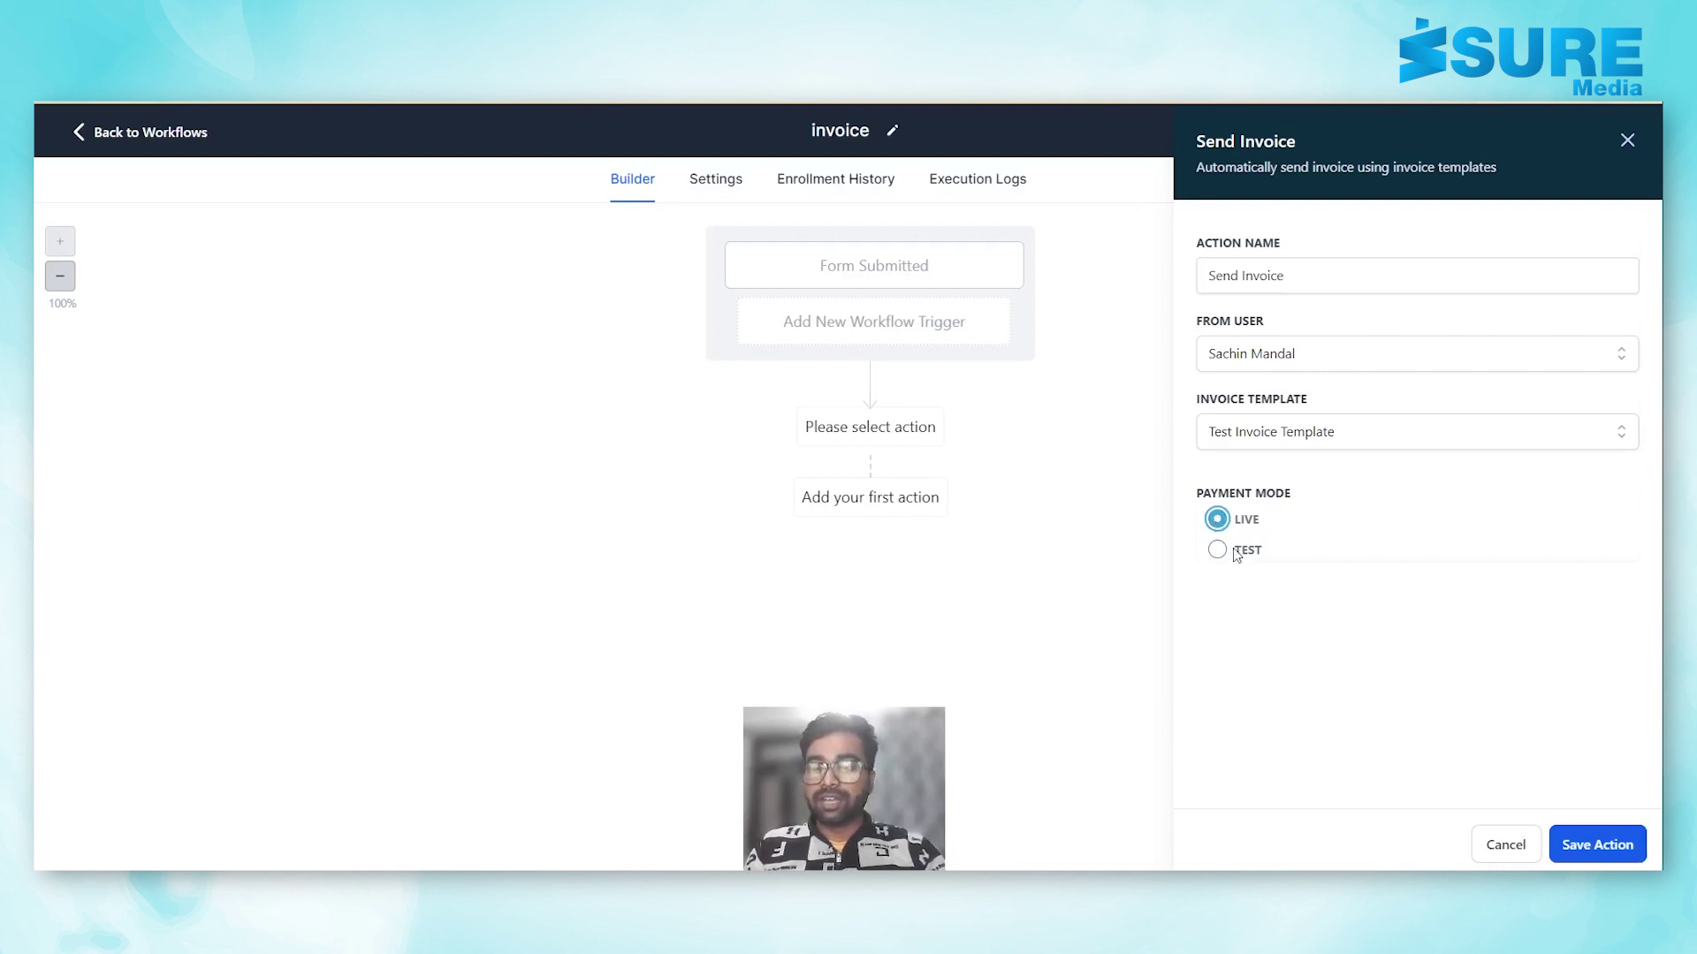
{"action": "left_click", "coordinate": [1217, 551]}
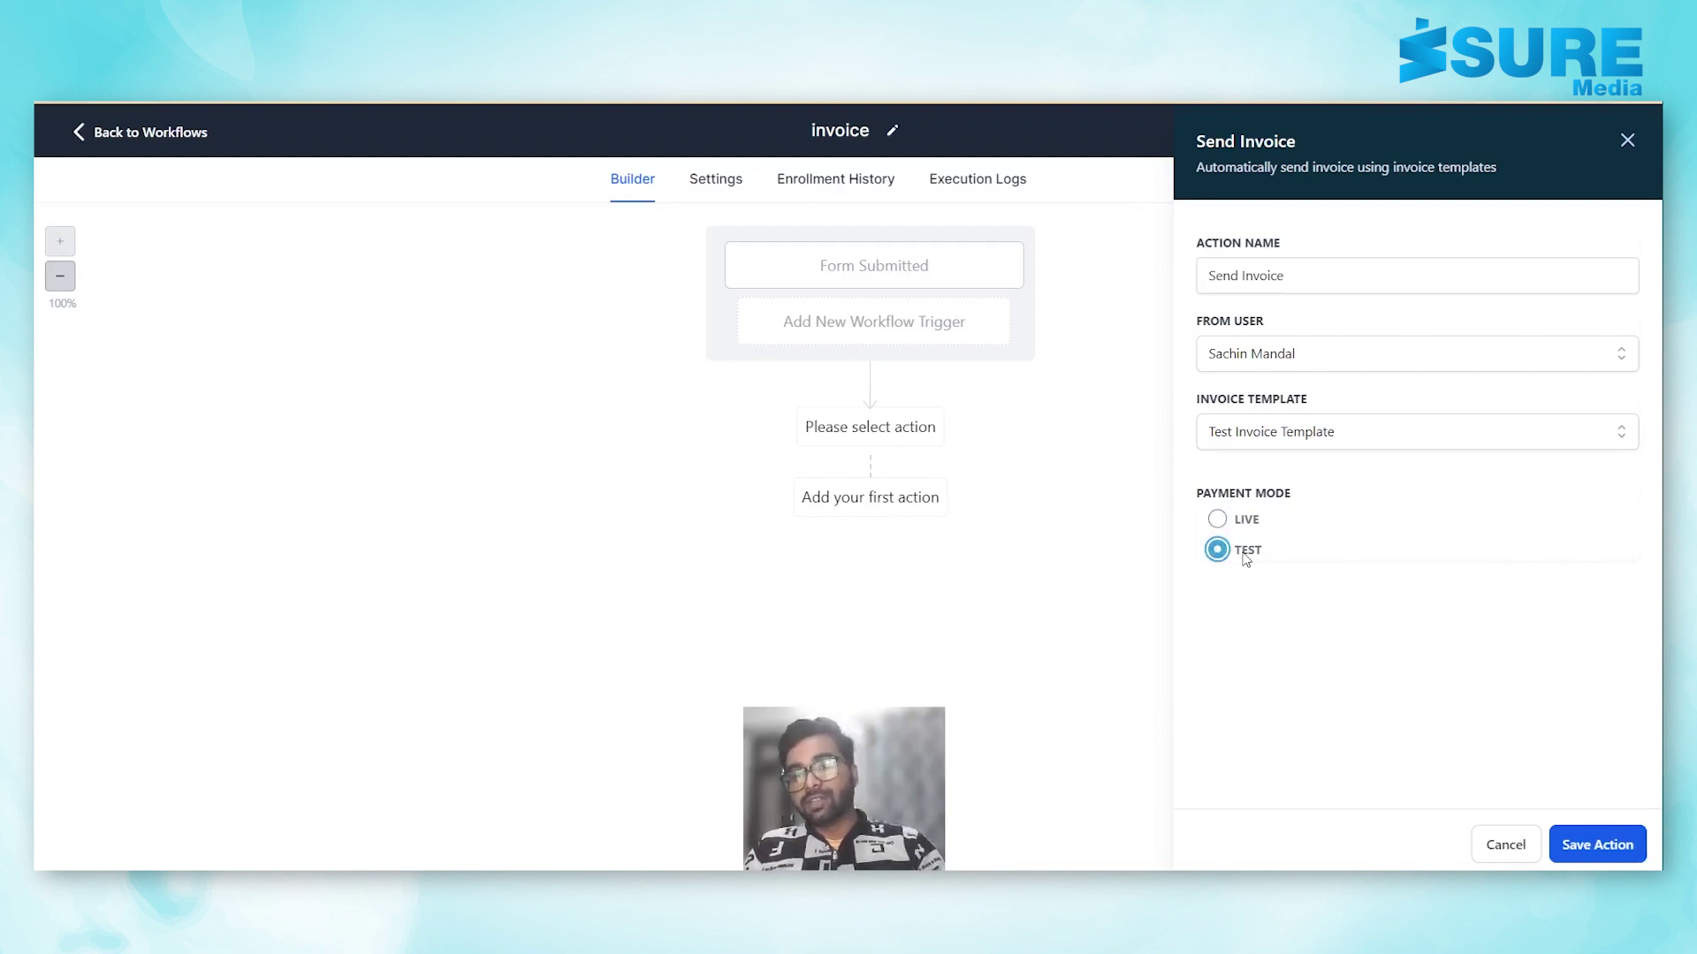
{"action": "left_click", "coordinate": [1588, 847]}
{"action": "left_click", "coordinate": [1610, 133]}
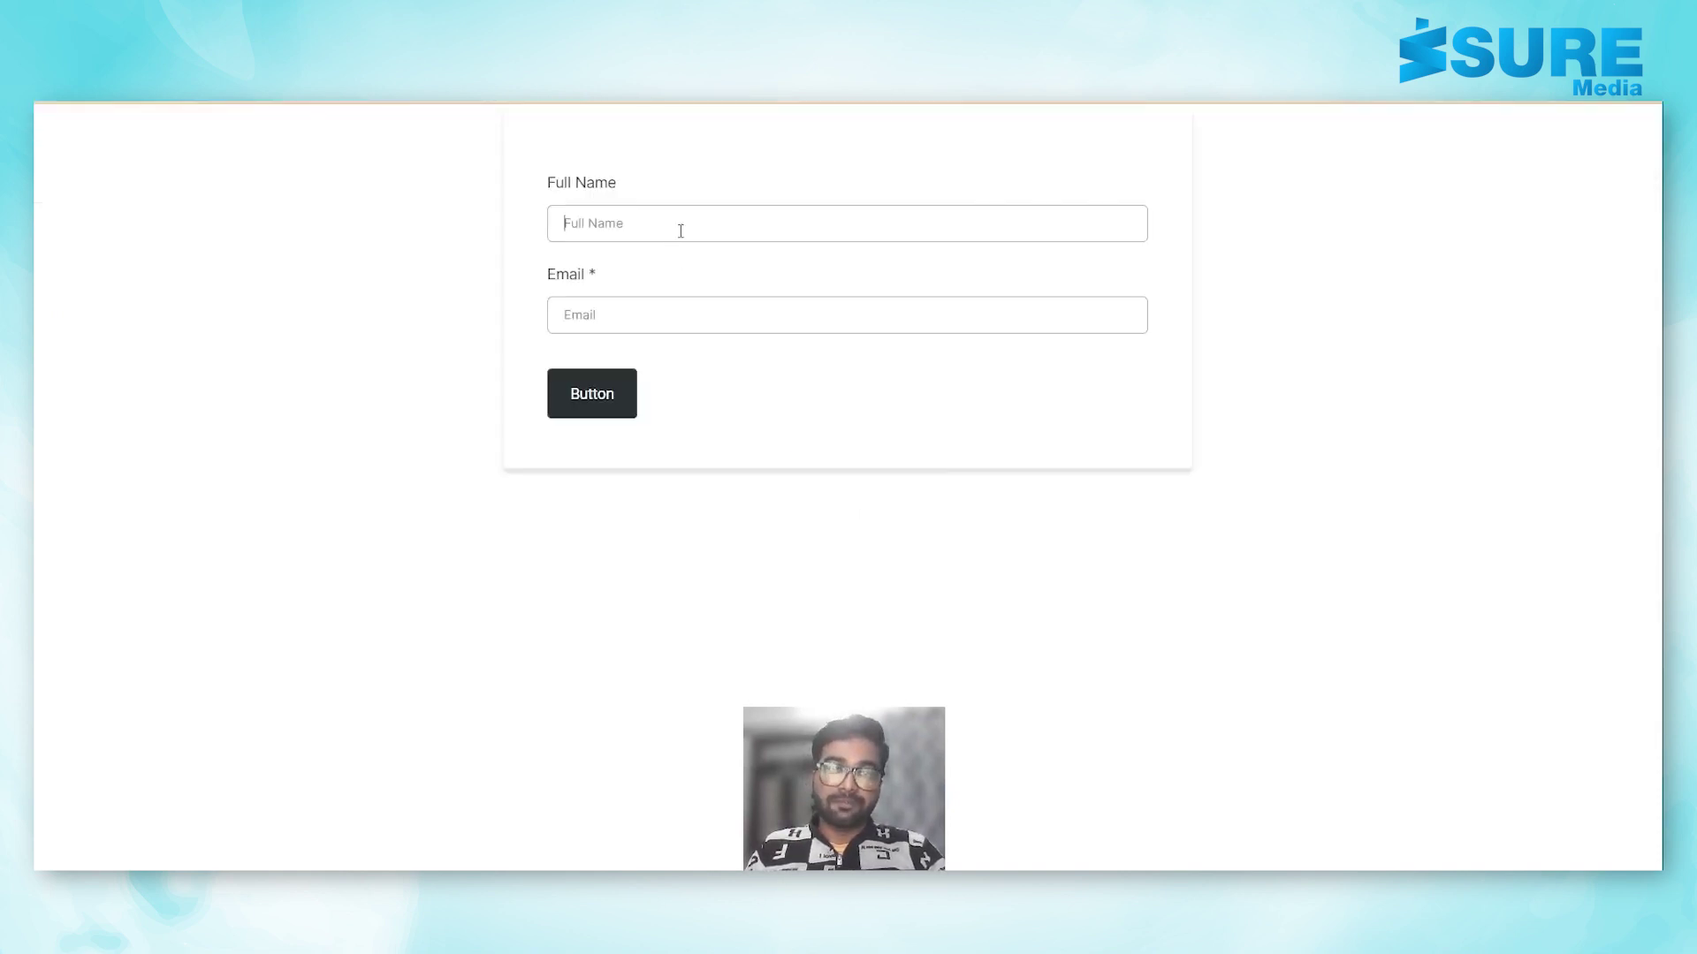
Submit the test form with a contact's full name and e-mail address.
{"action": "type", "text": "sachin test"}
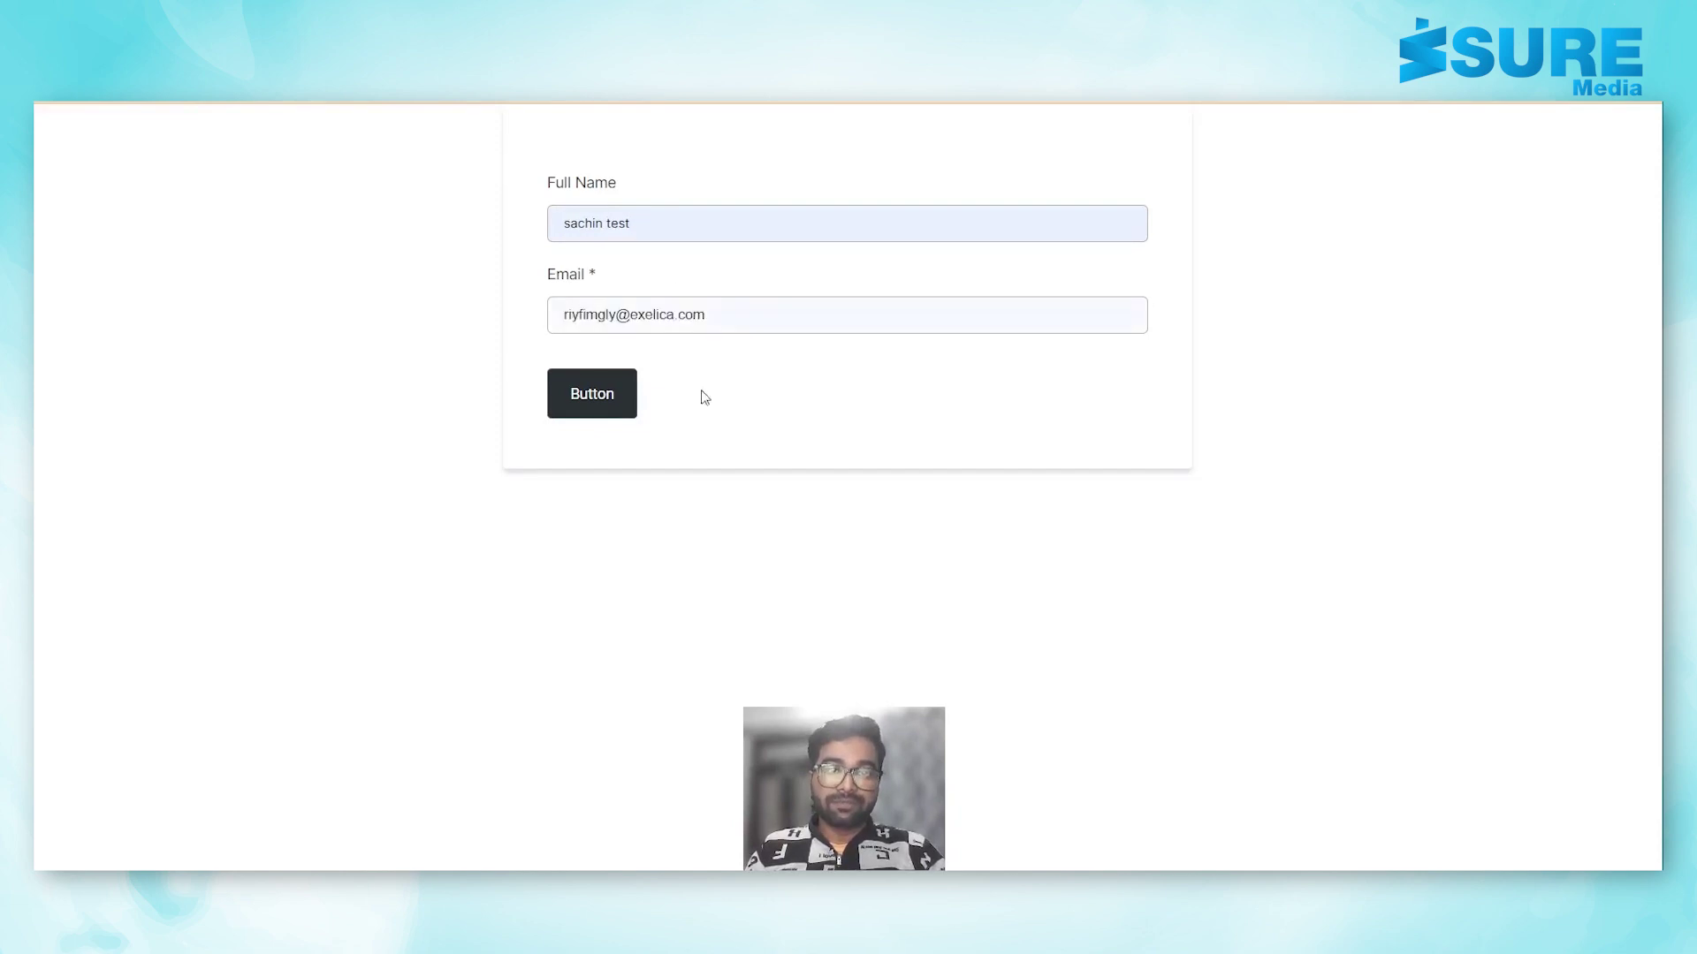
{"action": "left_click", "coordinate": [714, 437]}
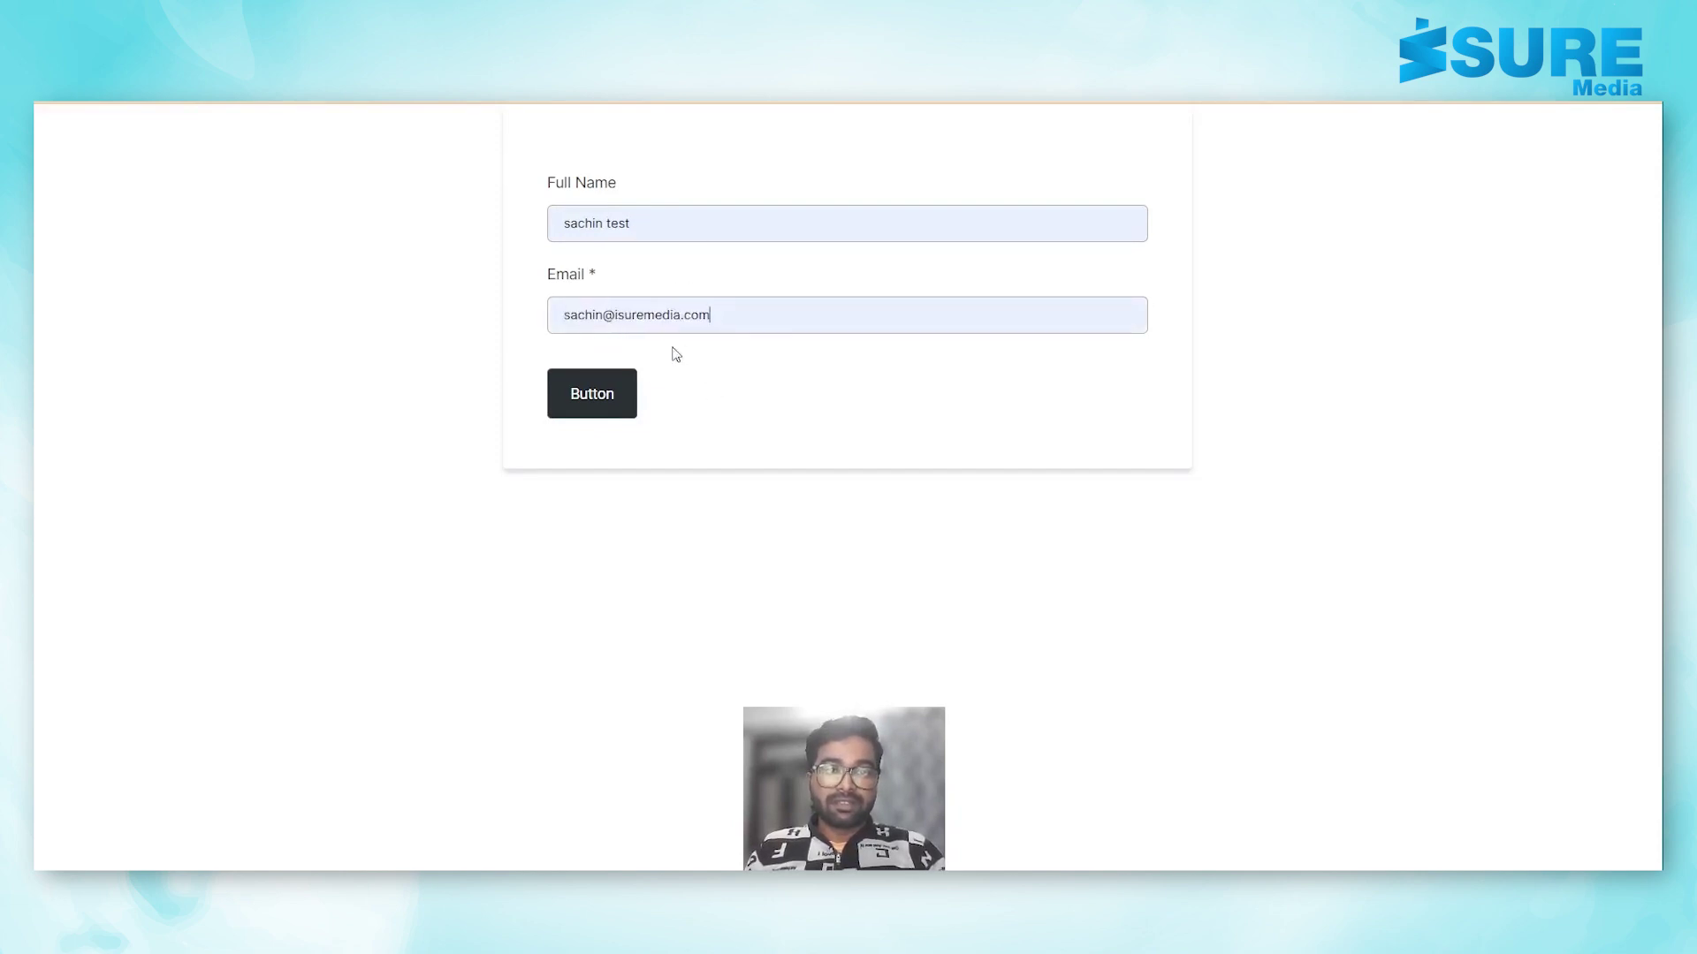
{"action": "left_click", "coordinate": [606, 396]}
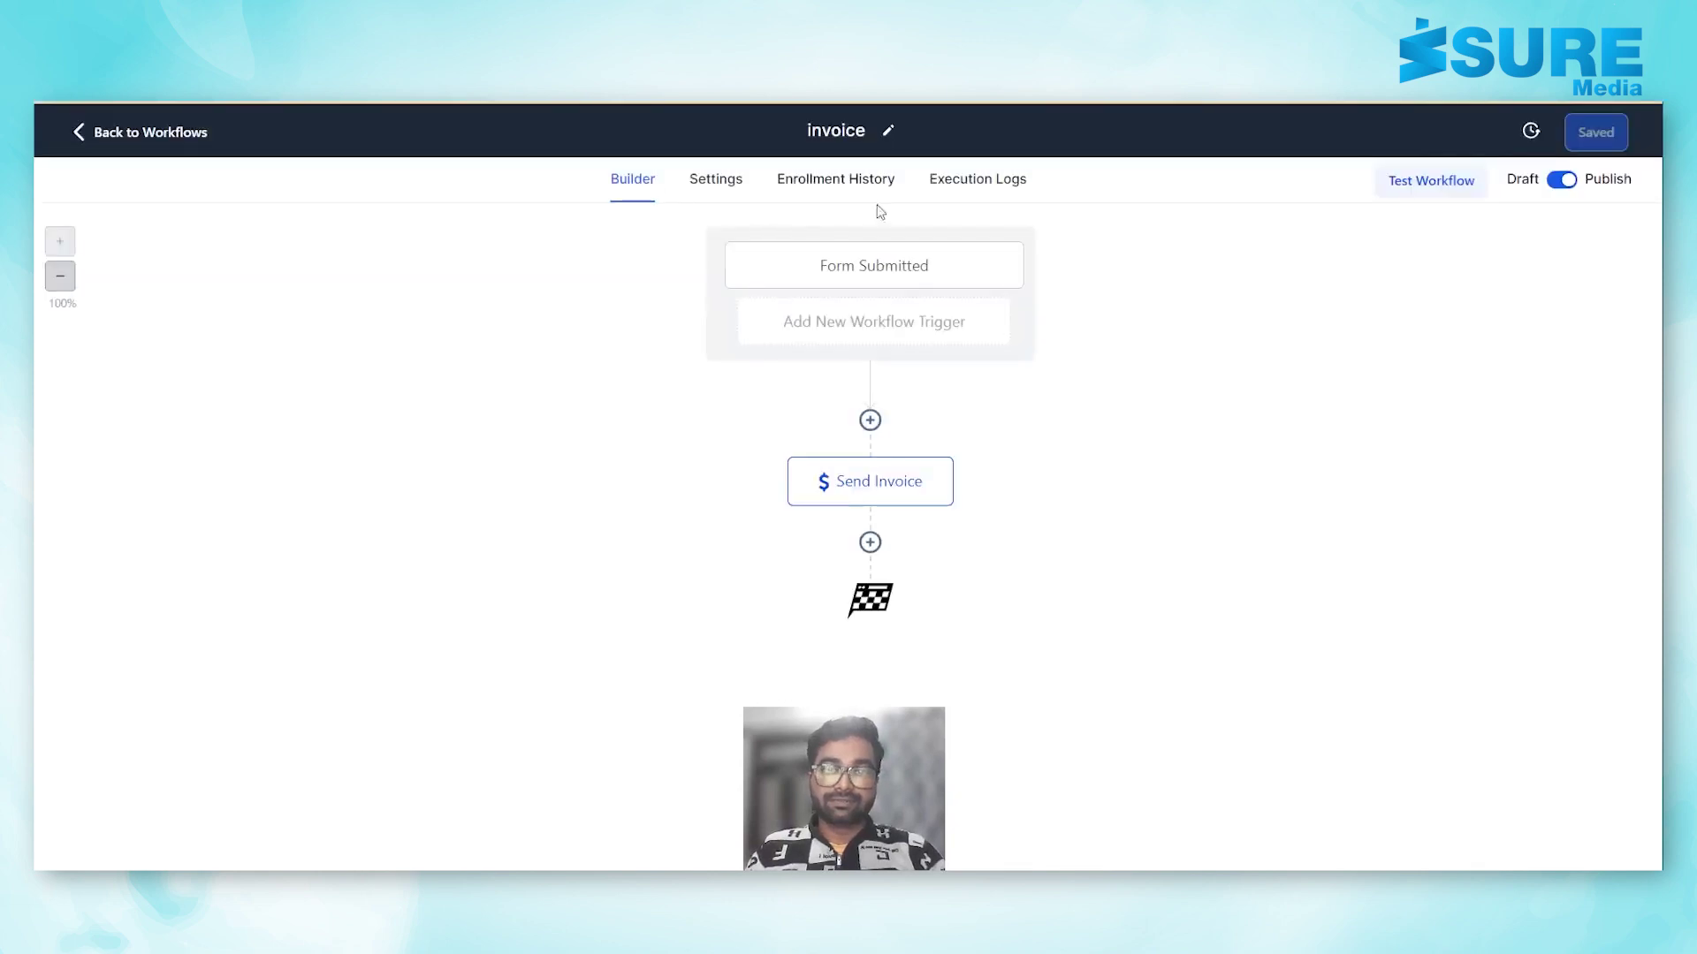
Check Execution Logs and Enrollment History to confirm the Send Invoice step executed.
{"action": "left_click", "coordinate": [981, 180]}
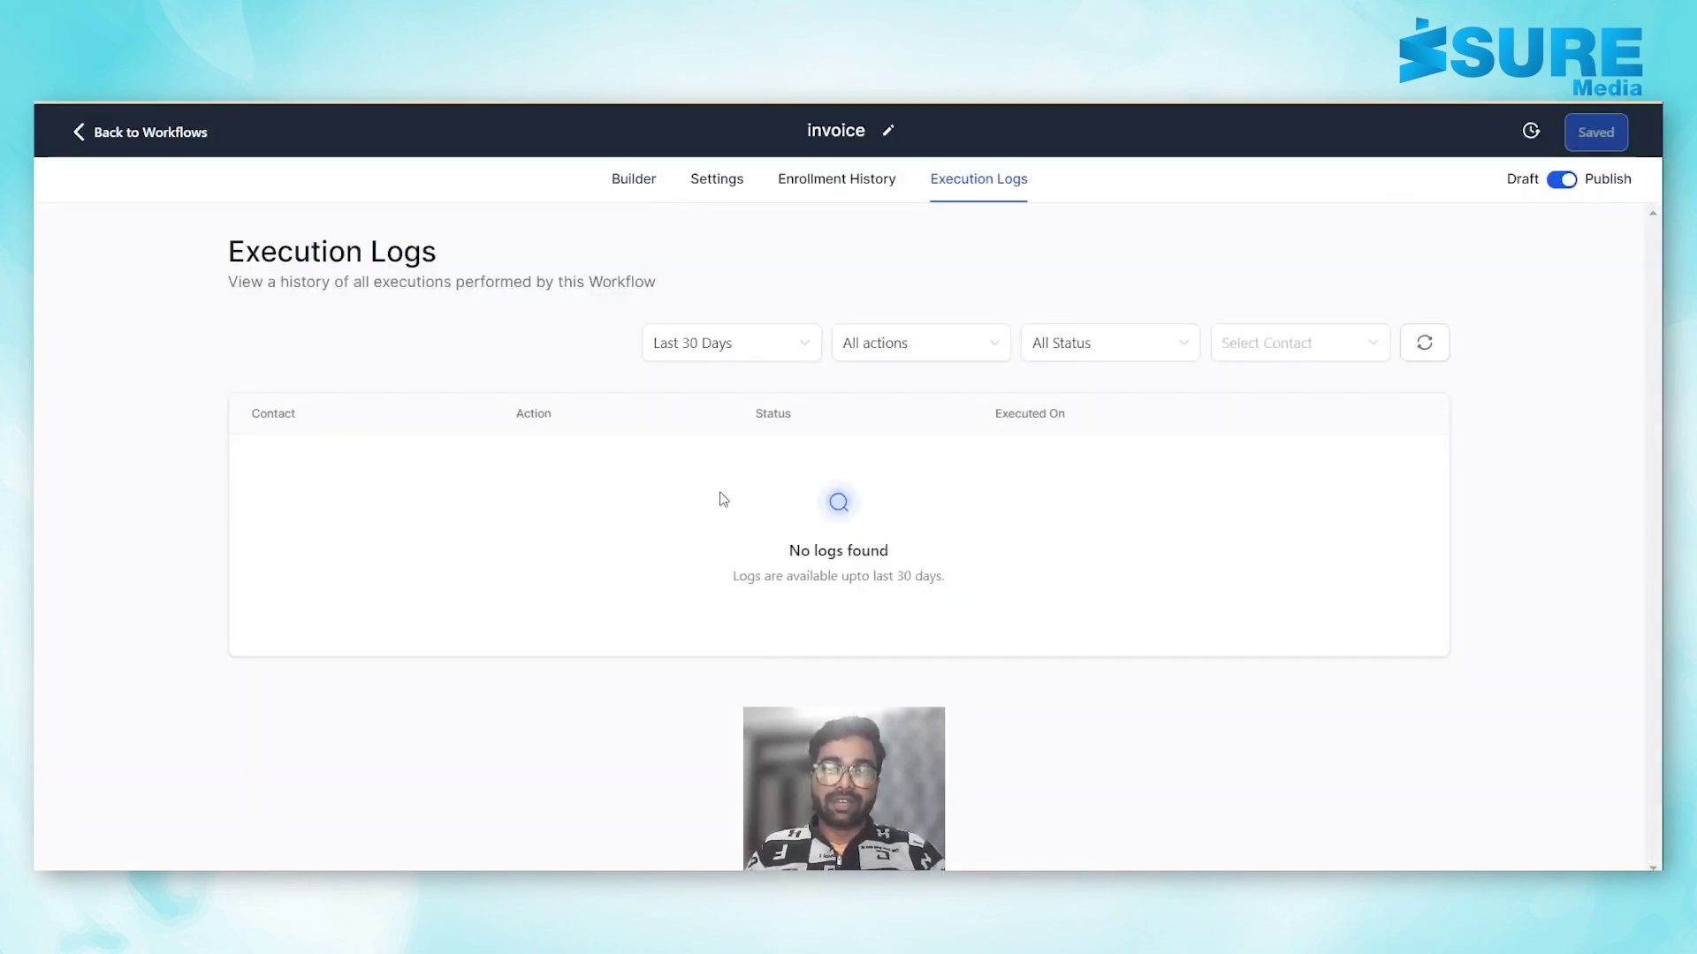
{"action": "left_click", "coordinate": [651, 181]}
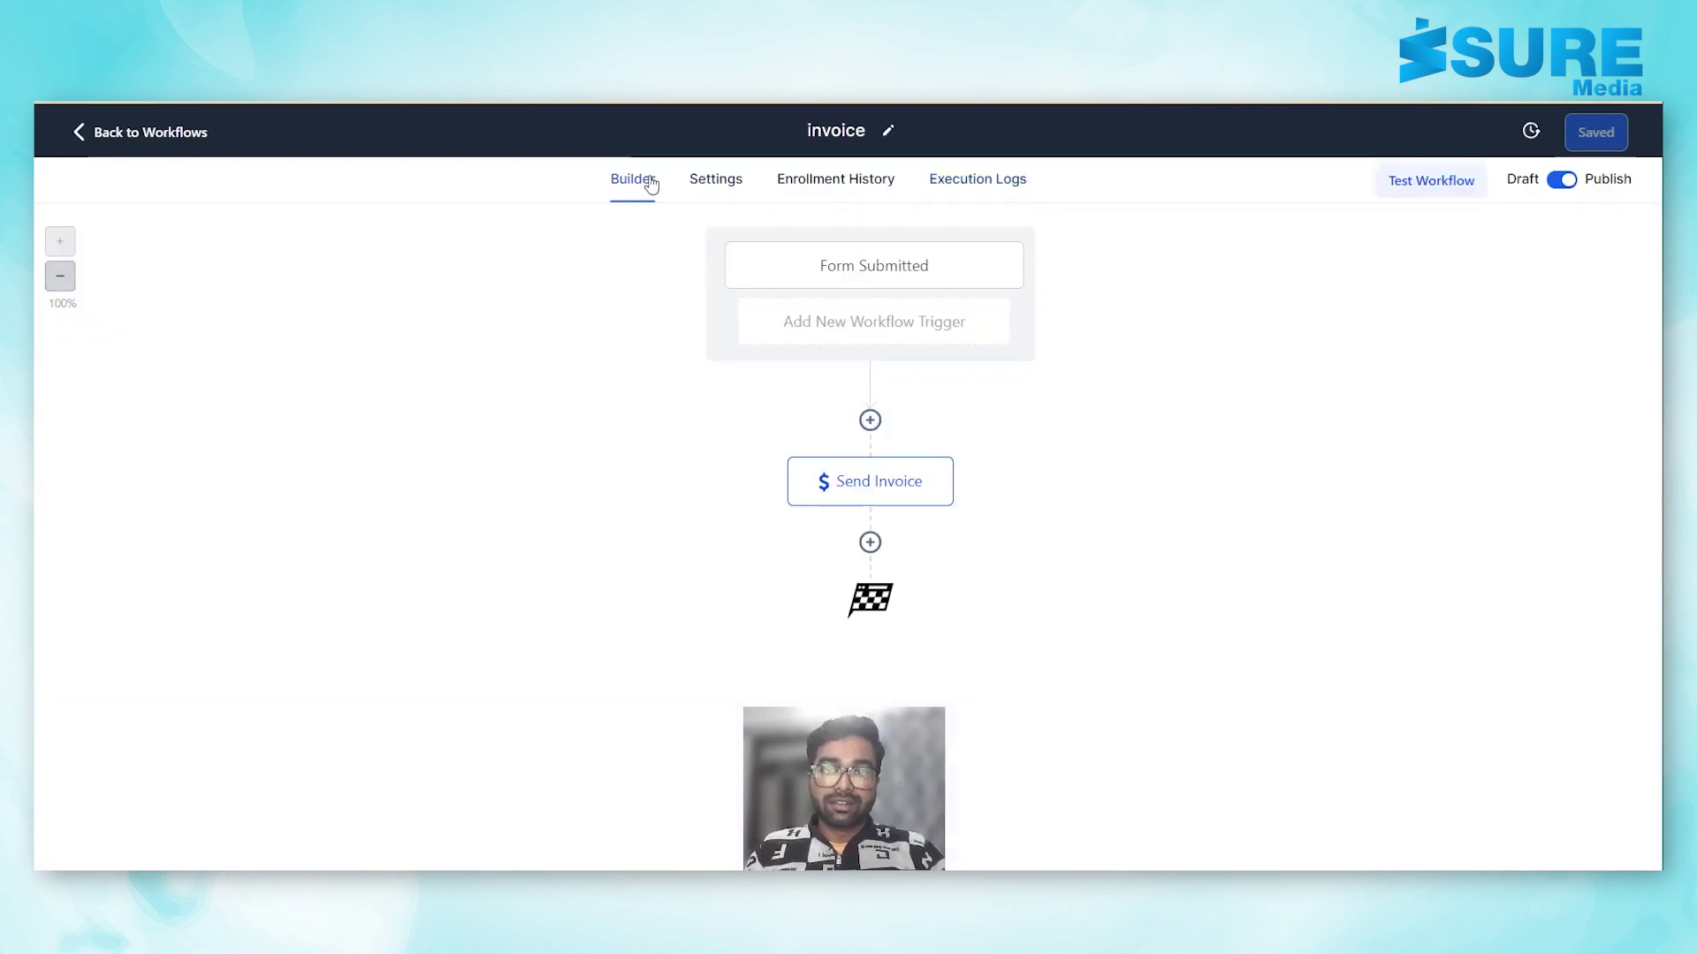
{"action": "left_click", "coordinate": [976, 179]}
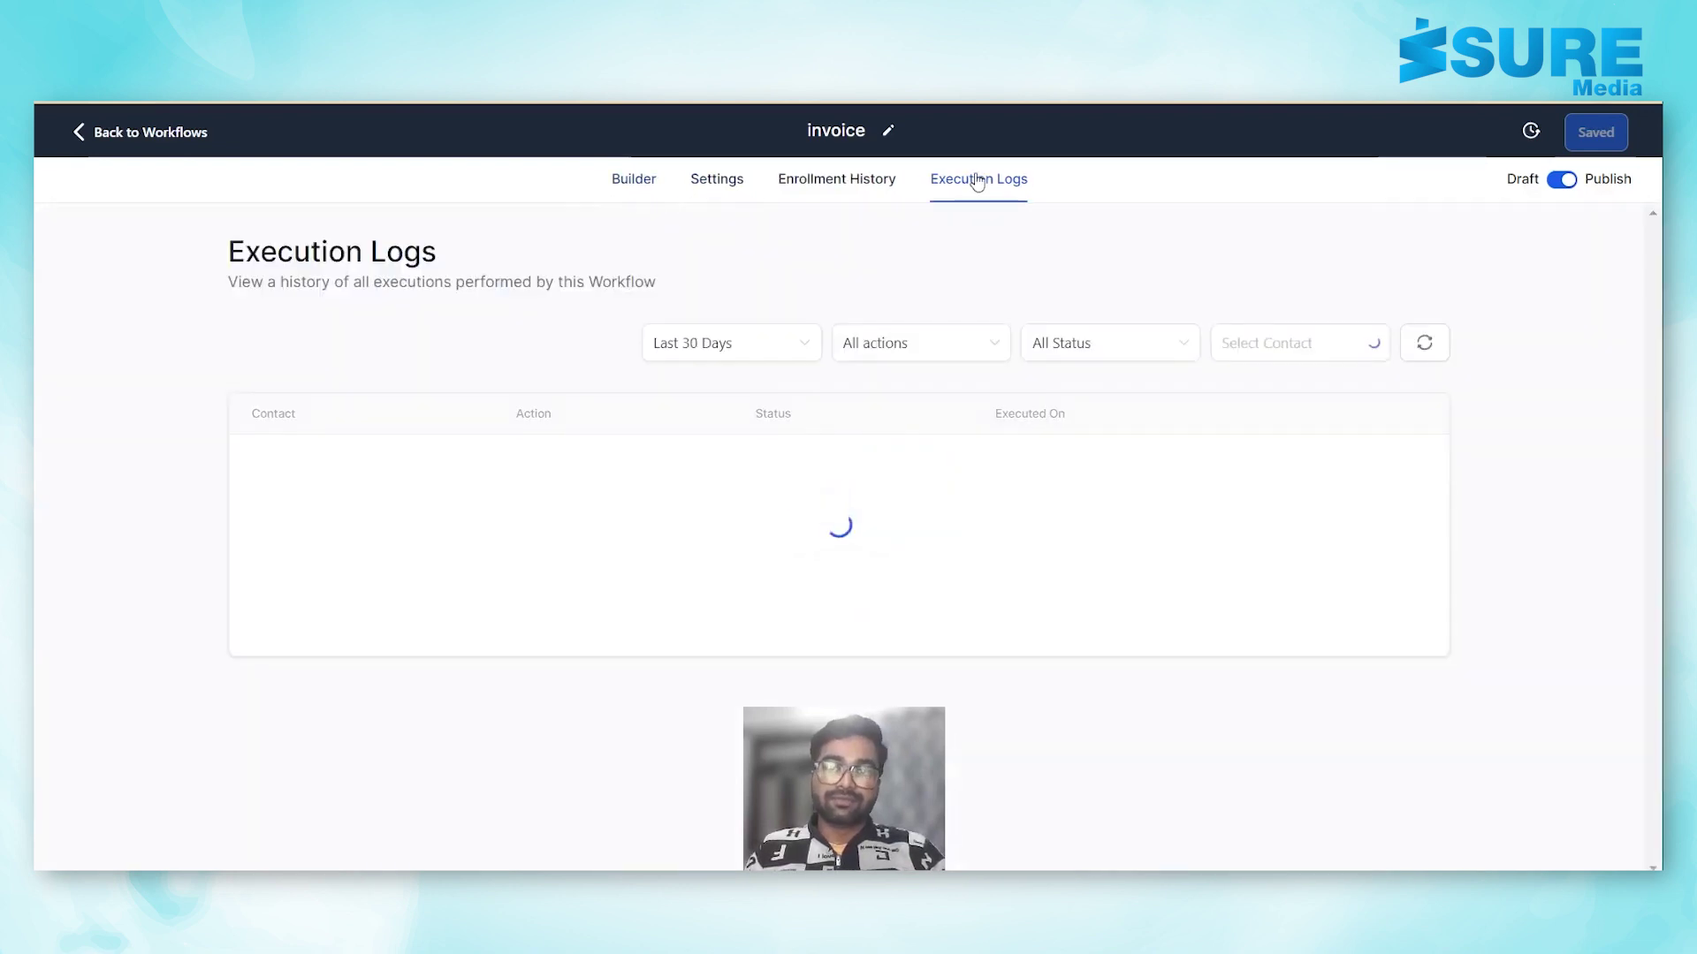
{"action": "left_click", "coordinate": [860, 207]}
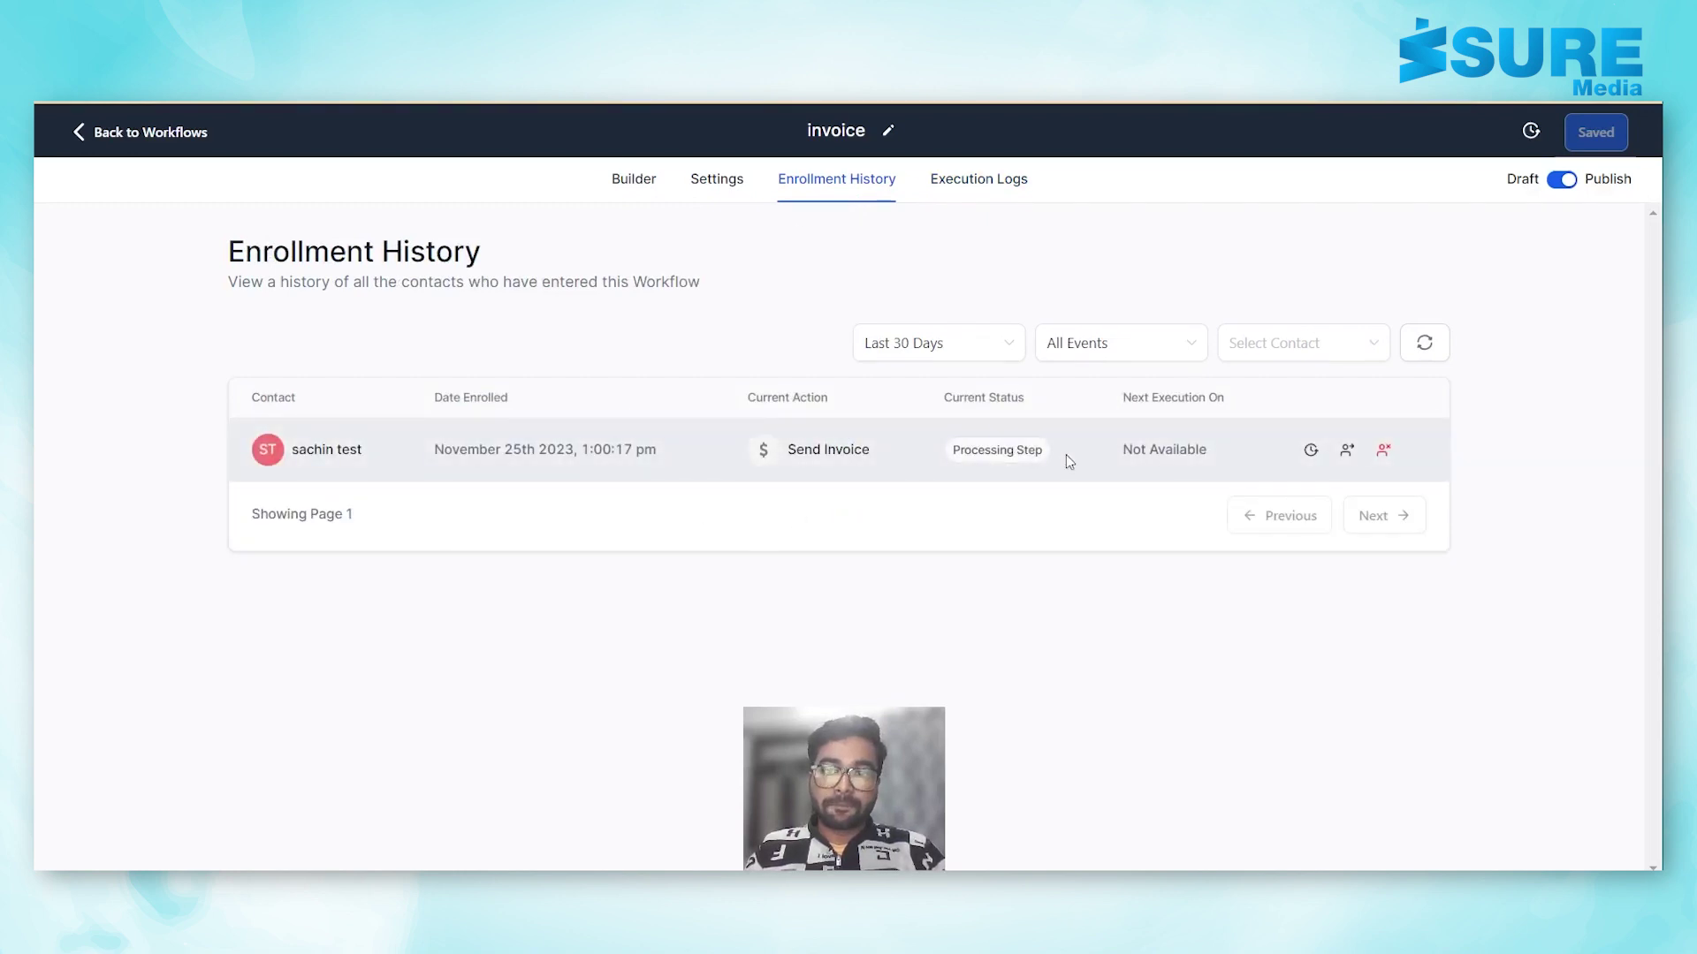
{"action": "left_click", "coordinate": [953, 180]}
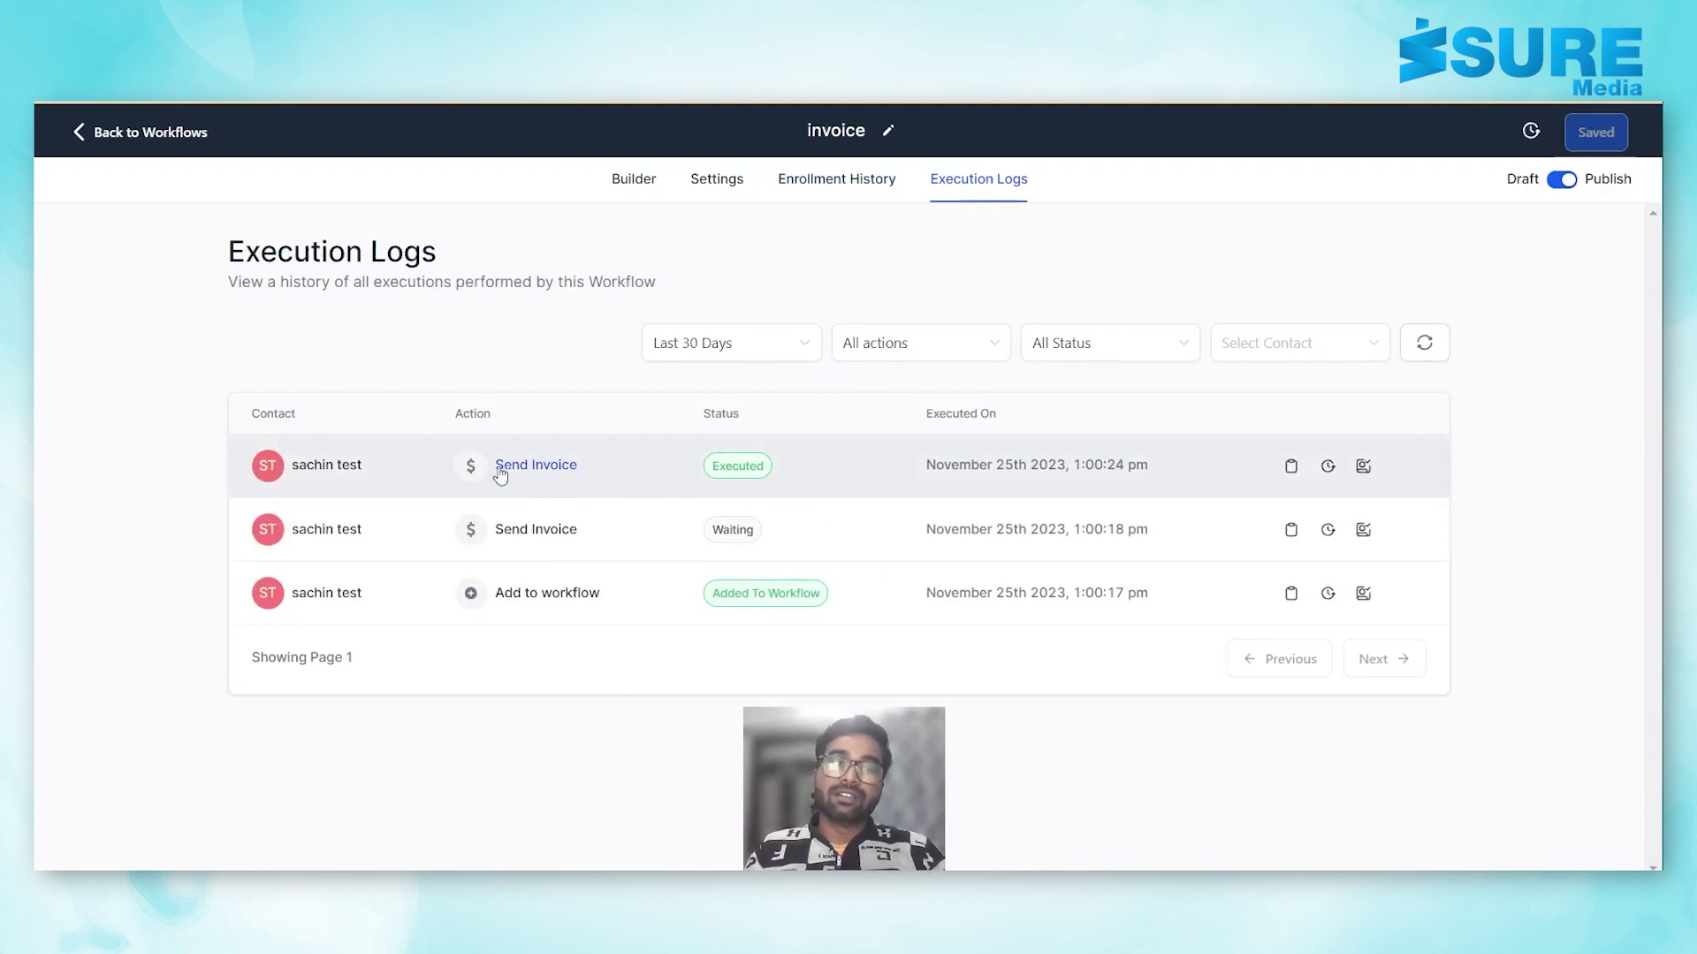
Open the '[Testing Account] Invoice received' e-mail in Gmail and review its invoice details.
{"action": "key", "text": "ctrl+t"}
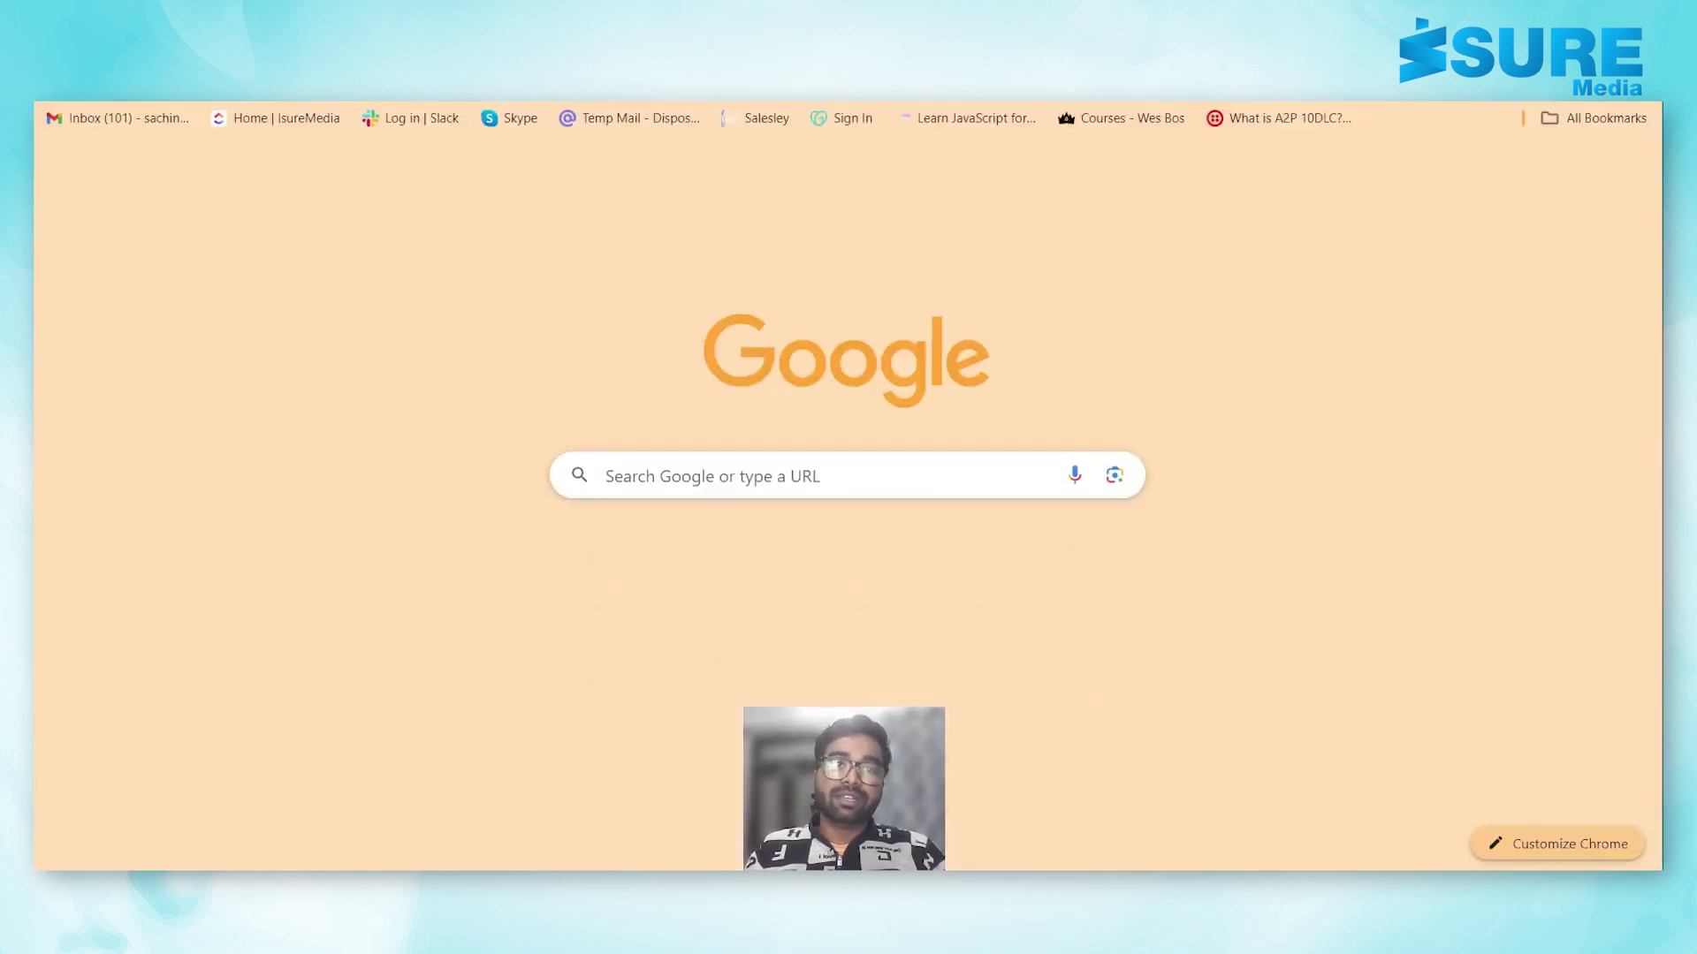
{"action": "left_click", "coordinate": [139, 122]}
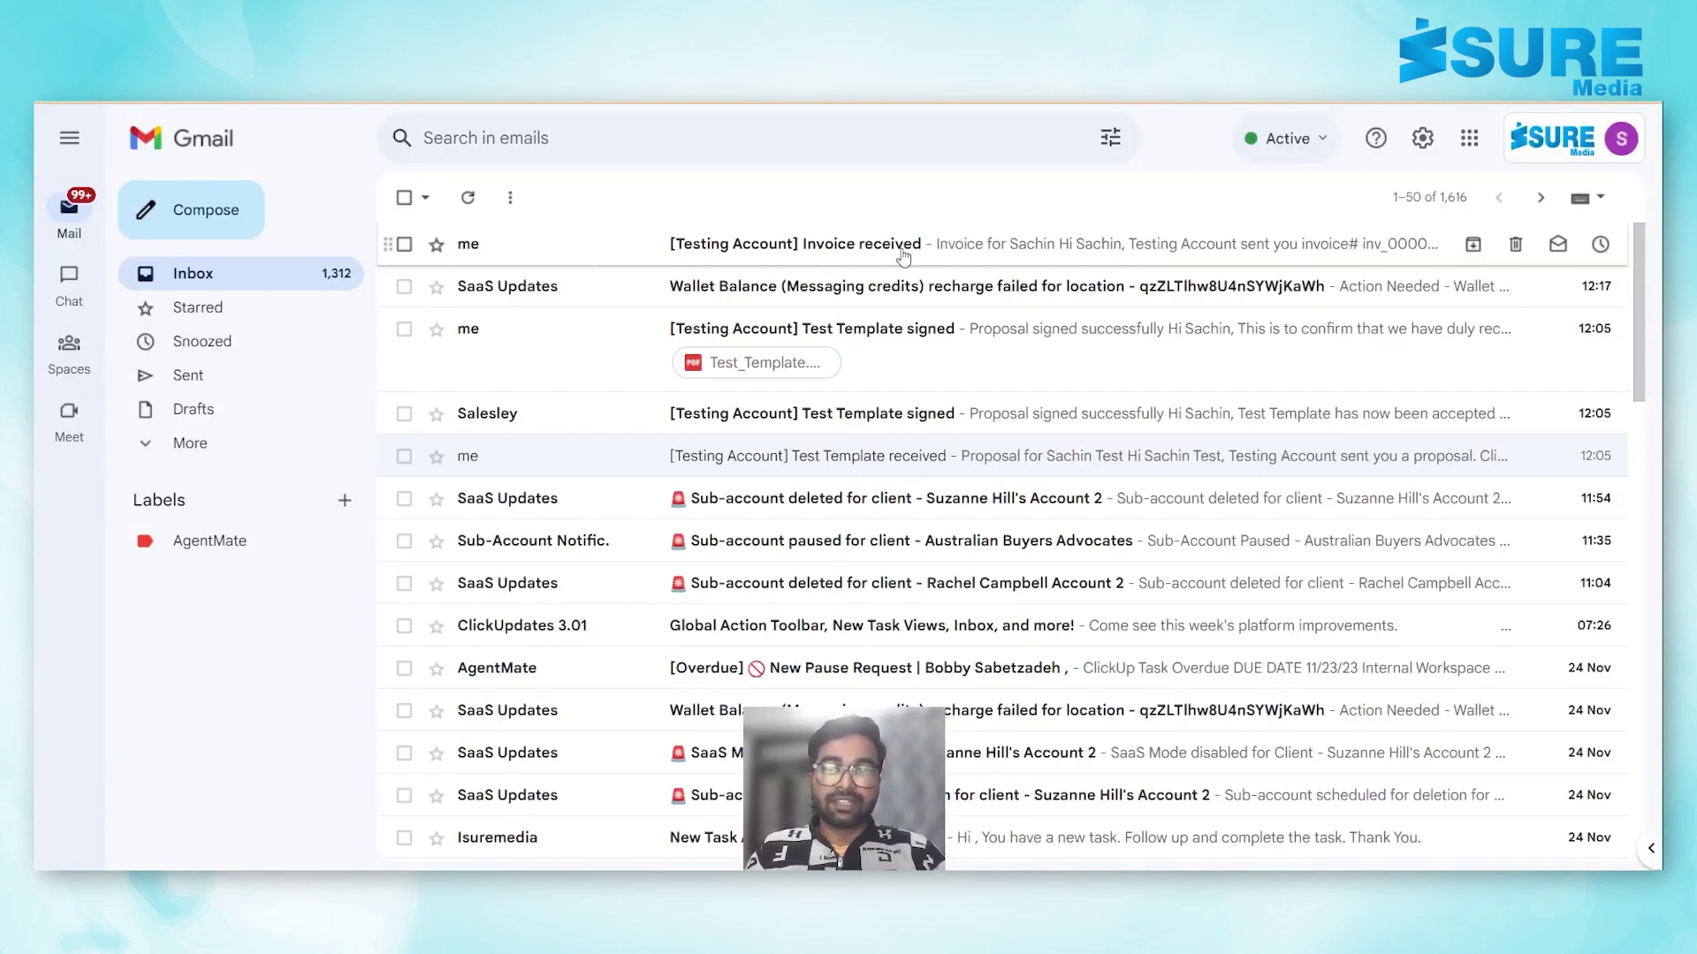
{"action": "left_click", "coordinate": [862, 254]}
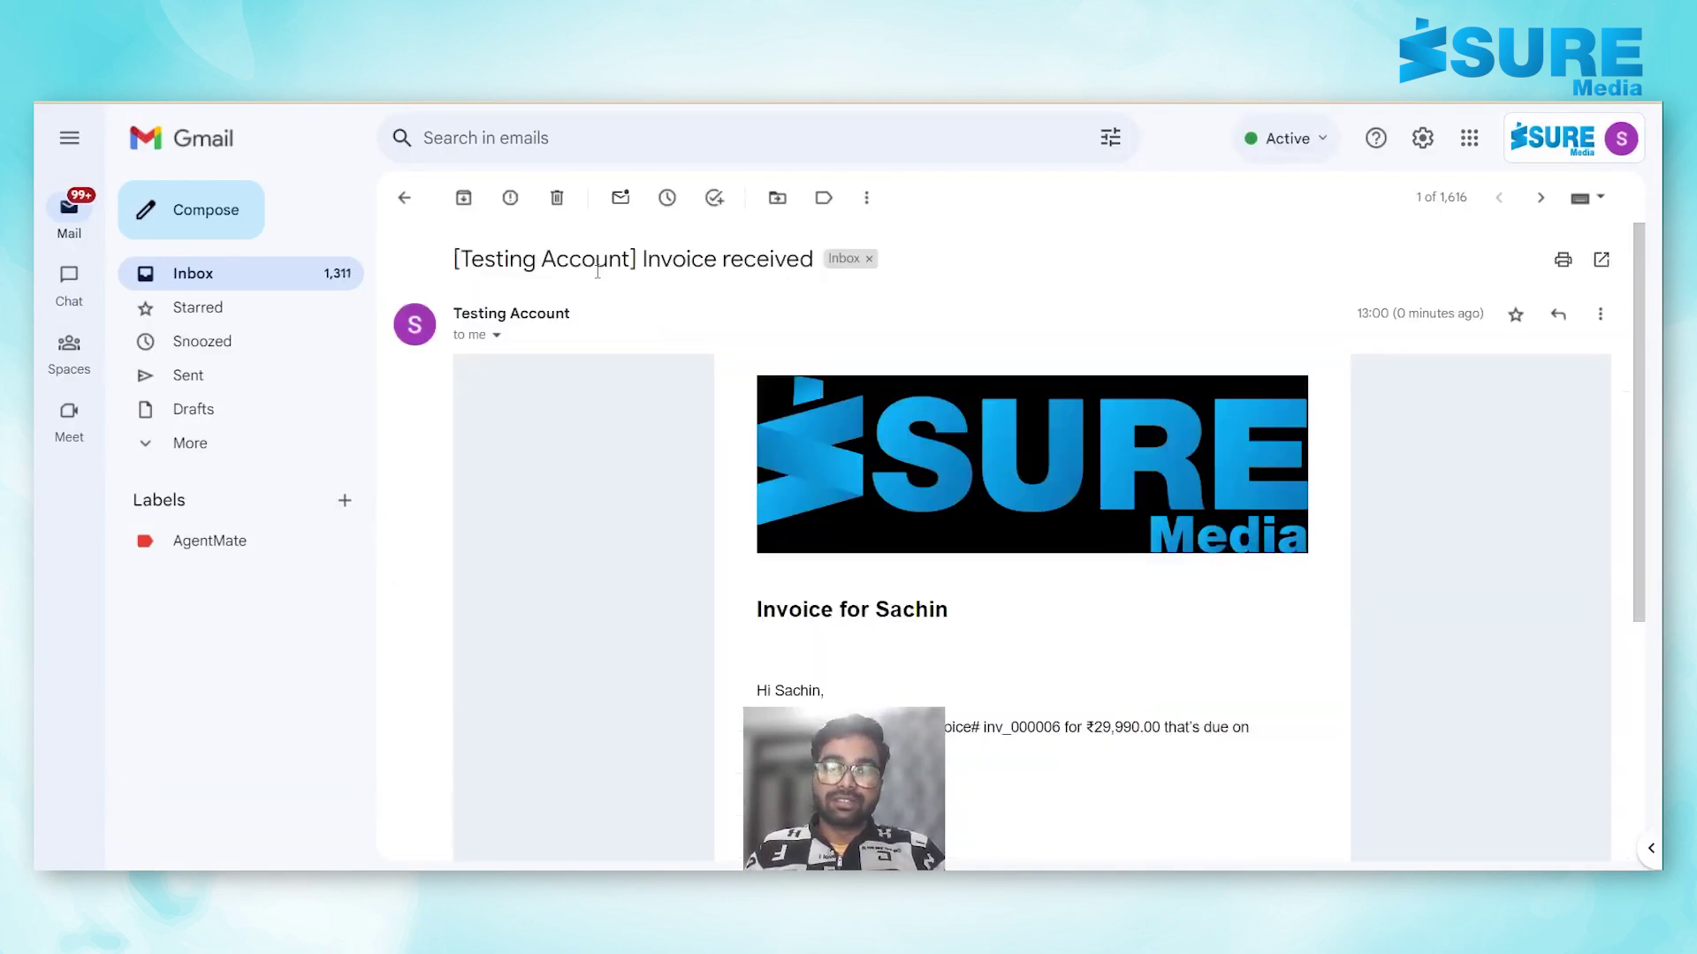
{"action": "scroll", "coordinate": [856, 276], "scroll_direction": "down", "scroll_amount": 5}
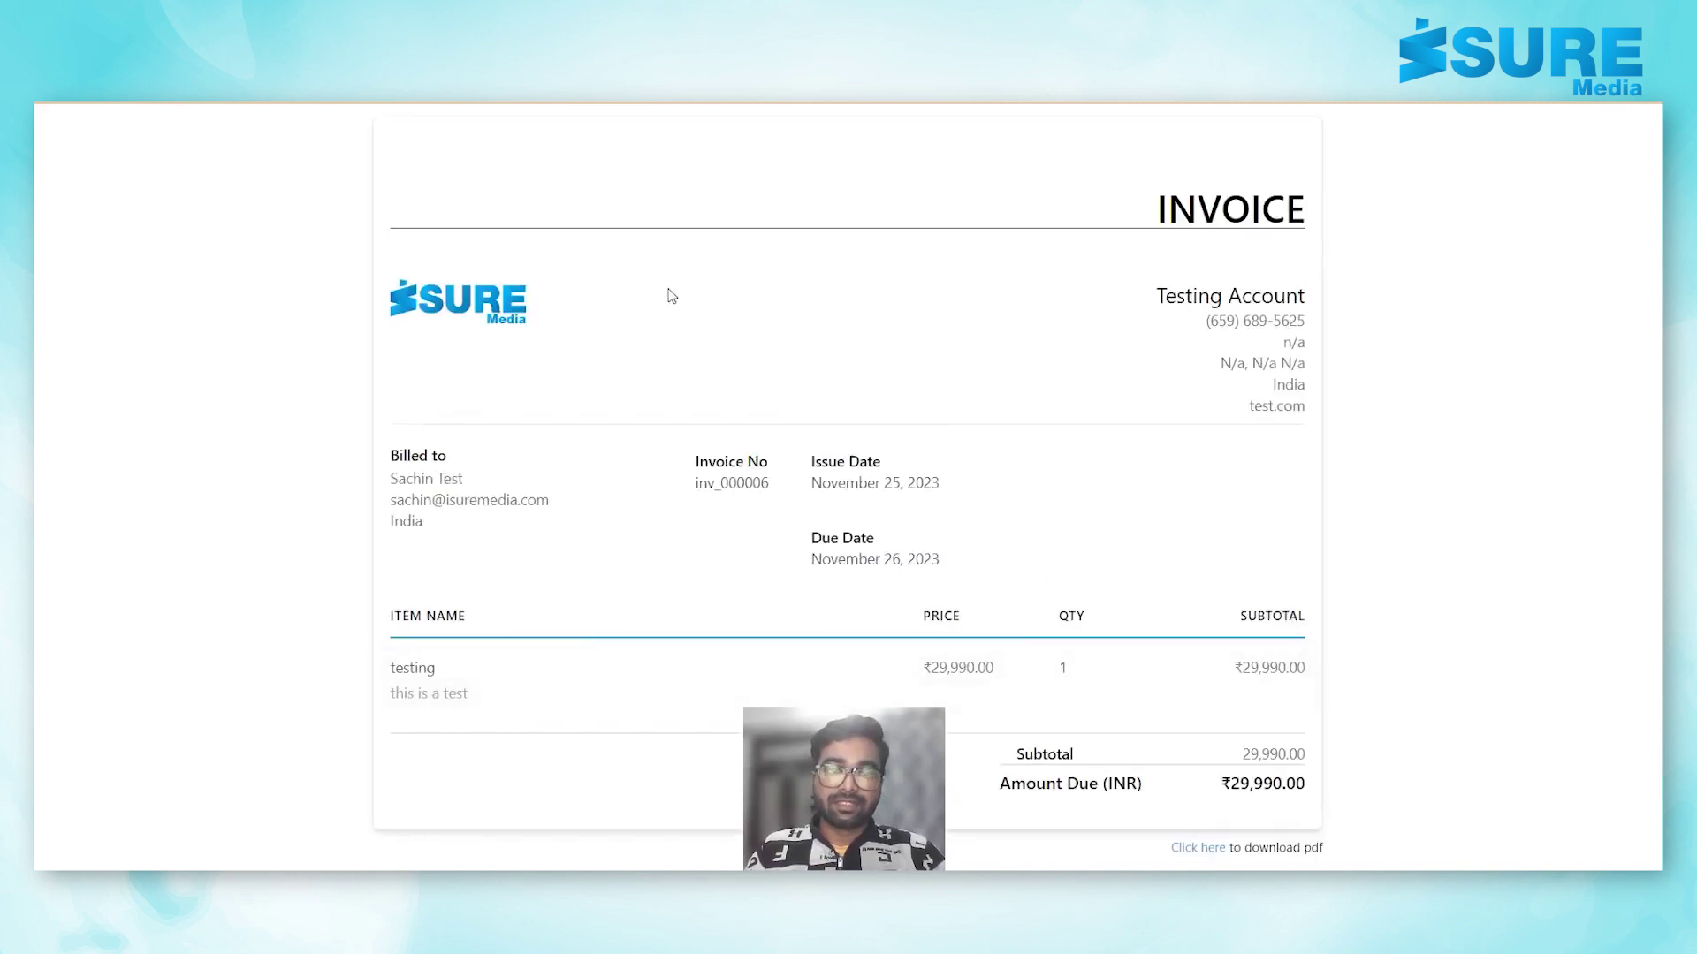
{"action": "left_click_drag", "start_coordinate": [387, 479], "coordinate": [903, 507]}
{"action": "left_click", "coordinate": [732, 501]}
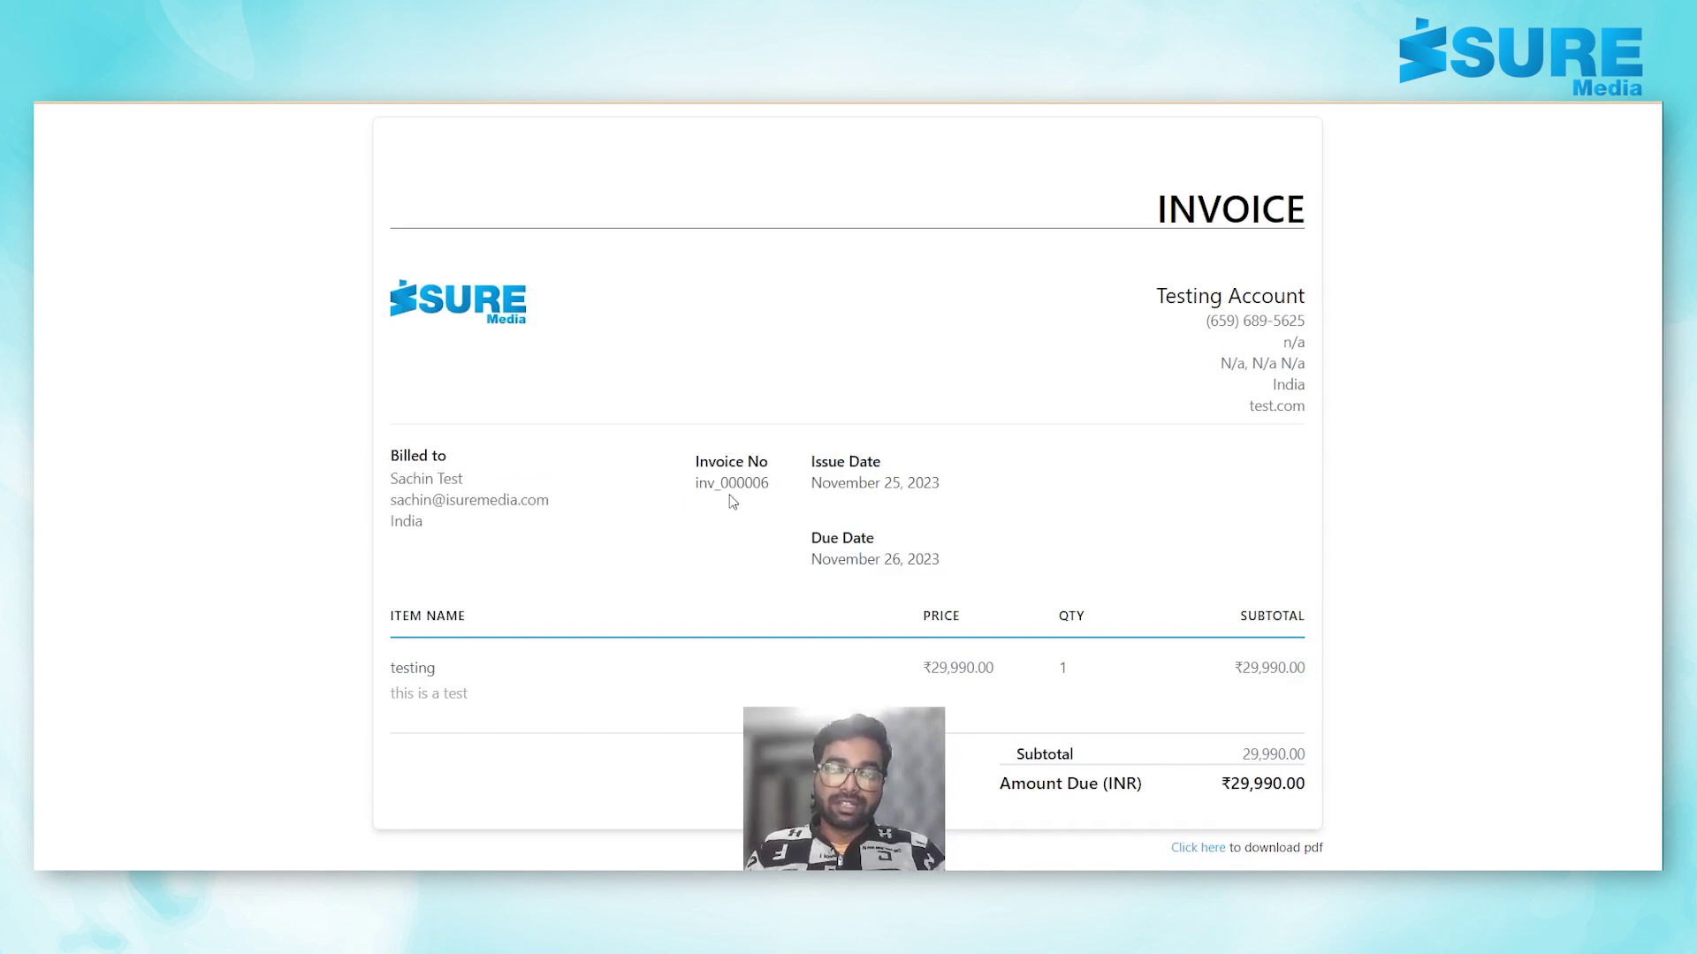